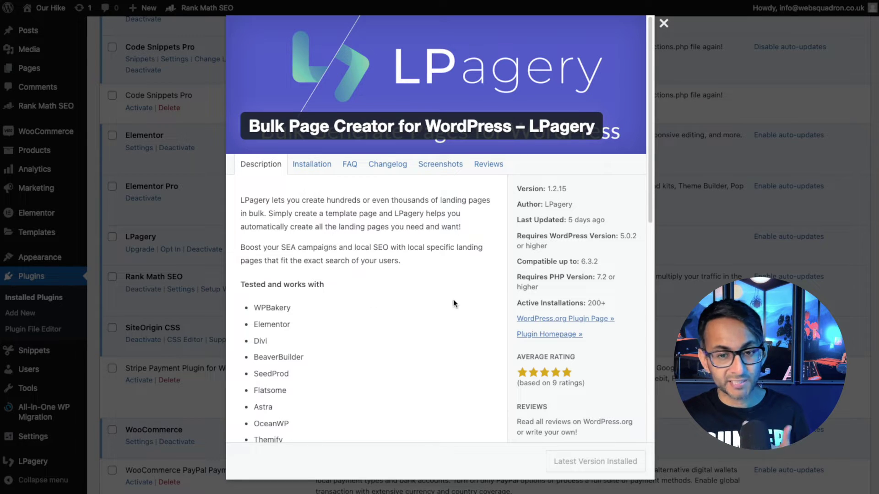
Scroll through the LPagery plugin's details.
{"action": "scroll", "coordinate": [456, 350], "scroll_direction": "down", "scroll_amount": 4}
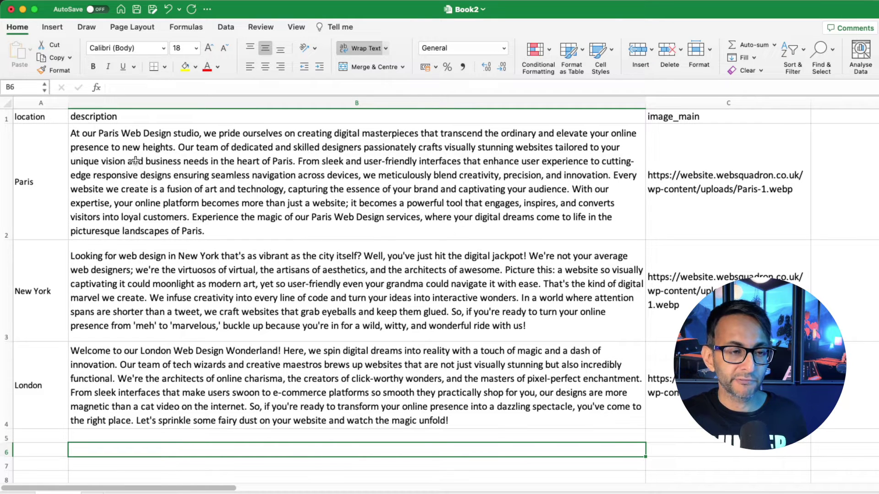
{"action": "left_click", "coordinate": [46, 118]}
{"action": "left_click", "coordinate": [445, 120]}
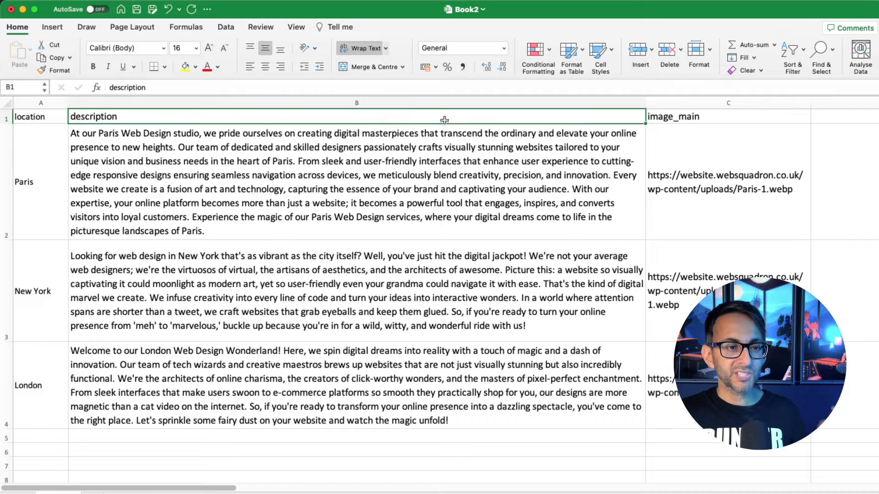
{"action": "left_click", "coordinate": [699, 120]}
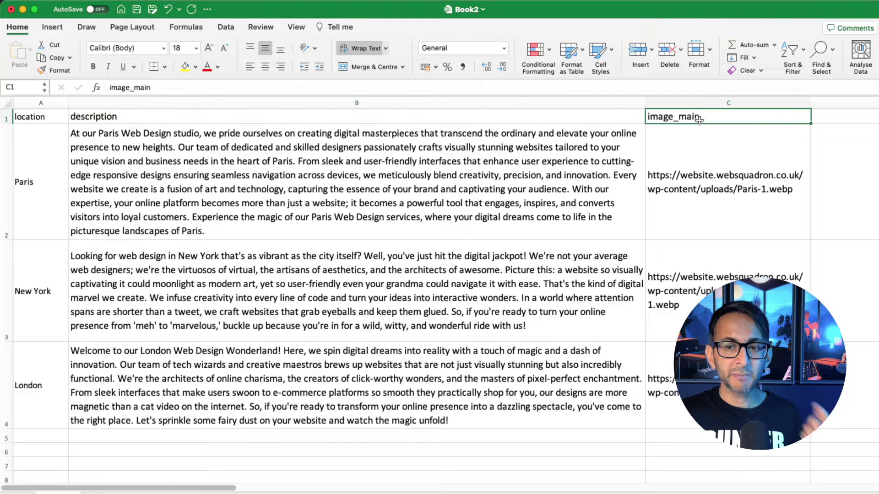
{"action": "left_click", "coordinate": [40, 181]}
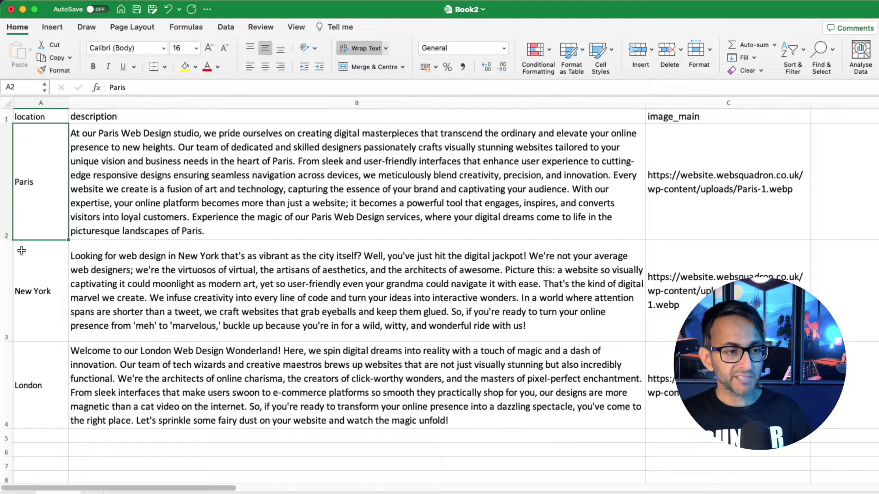
{"action": "left_click", "coordinate": [34, 276]}
{"action": "left_click", "coordinate": [54, 377]}
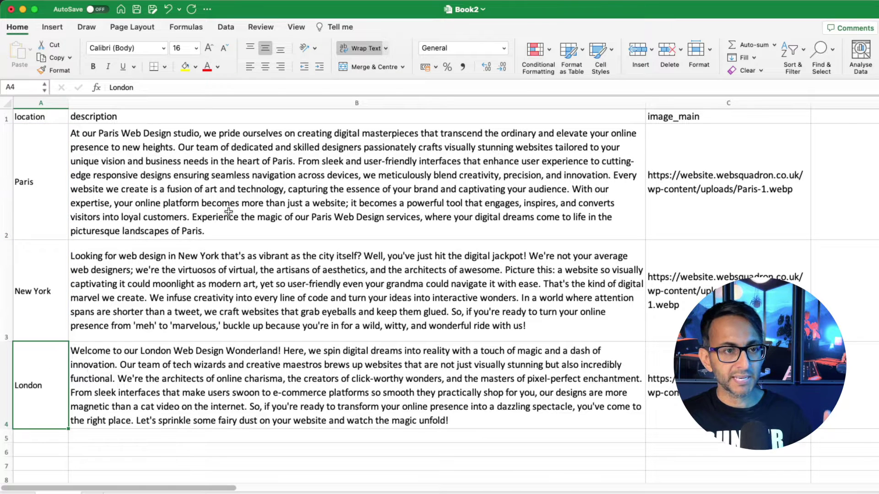
{"action": "left_click", "coordinate": [249, 227]}
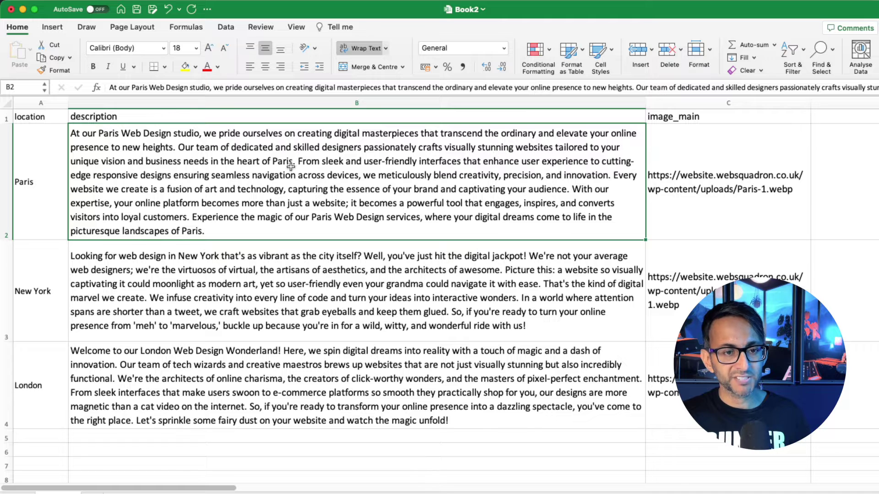
{"action": "left_click", "coordinate": [322, 277]}
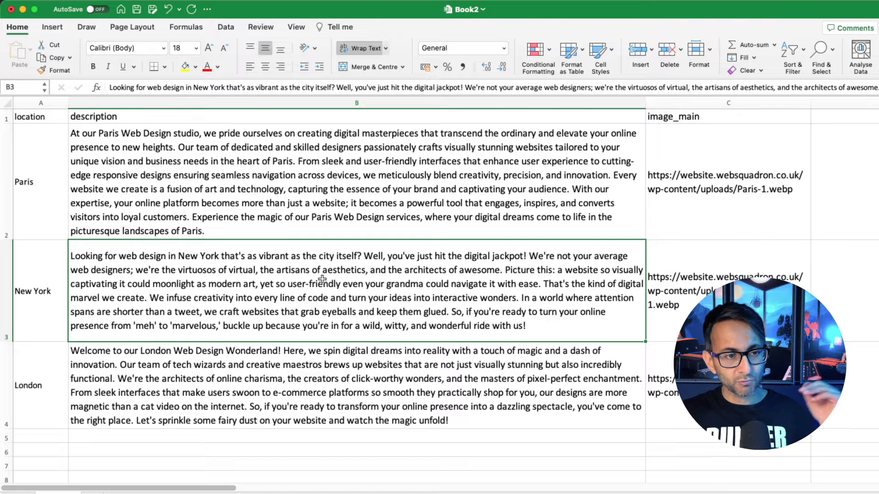
{"action": "key", "text": "Up"}
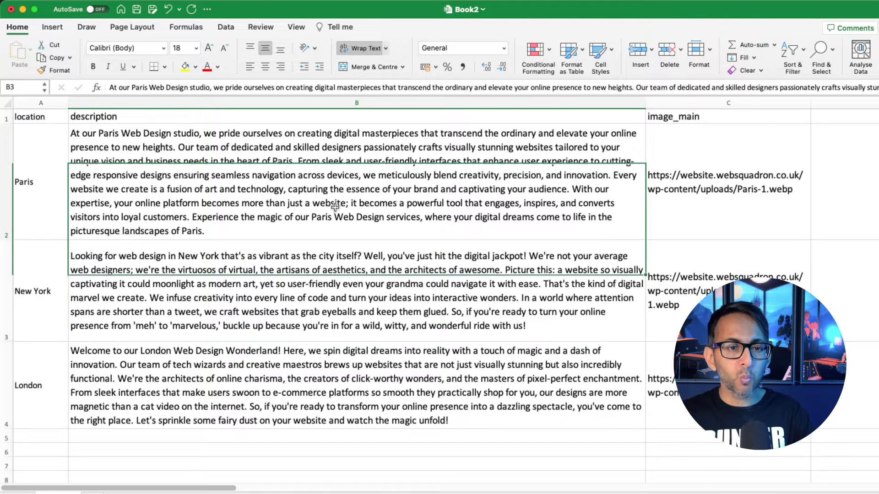
{"action": "key", "text": "Down"}
{"action": "key", "text": "Down"}
{"action": "key", "text": "Up"}
{"action": "left_click", "coordinate": [328, 210]}
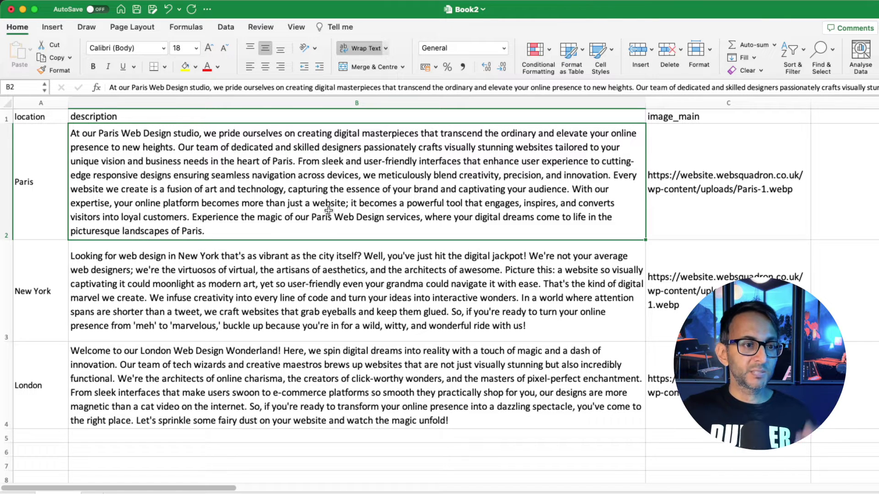
Point out the Paris image URL in C2 and the New York description in B3.
{"action": "left_click", "coordinate": [708, 137]}
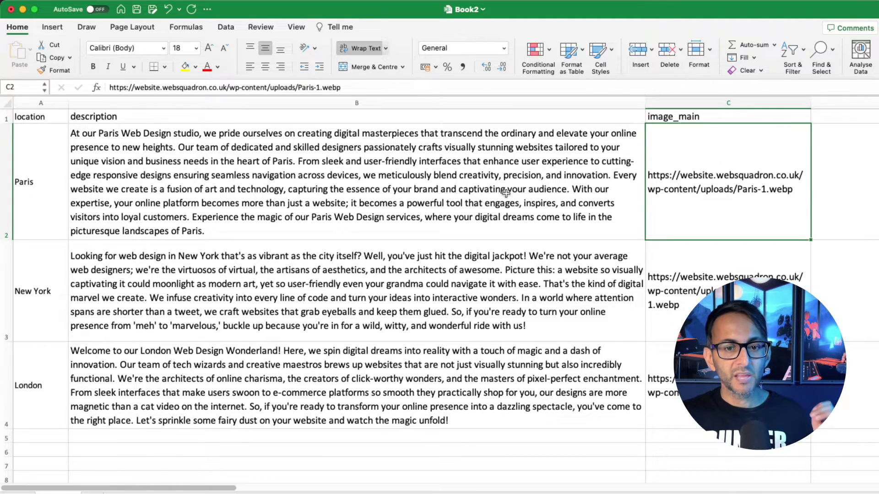
{"action": "left_click", "coordinate": [436, 275]}
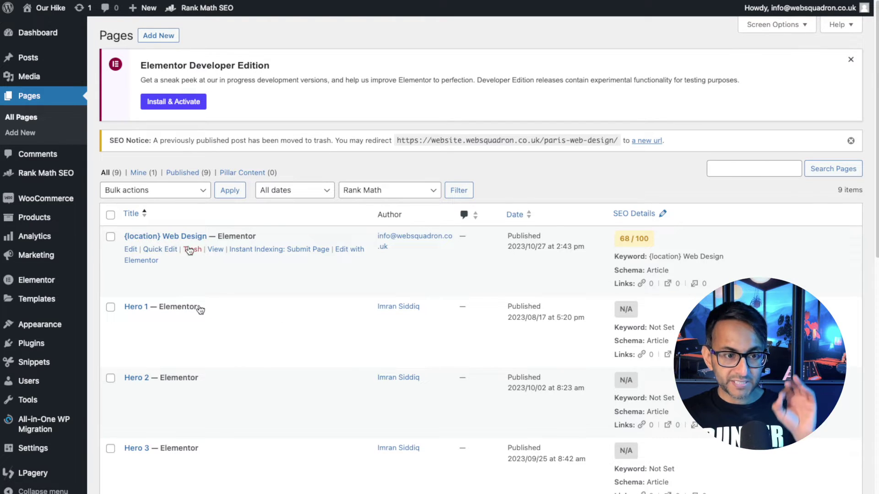
Clear the location-web-design slug of the {location} Web Design page and update it.
{"action": "left_click", "coordinate": [163, 250]}
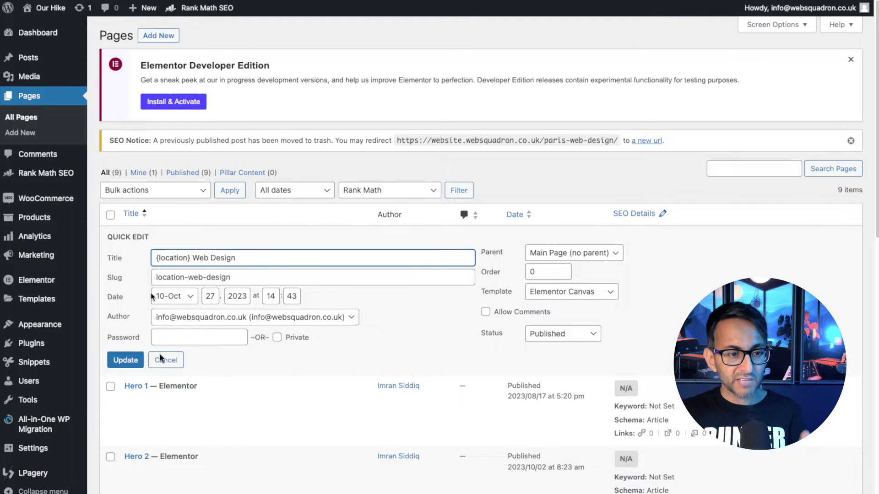
{"action": "key", "text": "Tab"}
{"action": "key", "text": "BackSpace"}
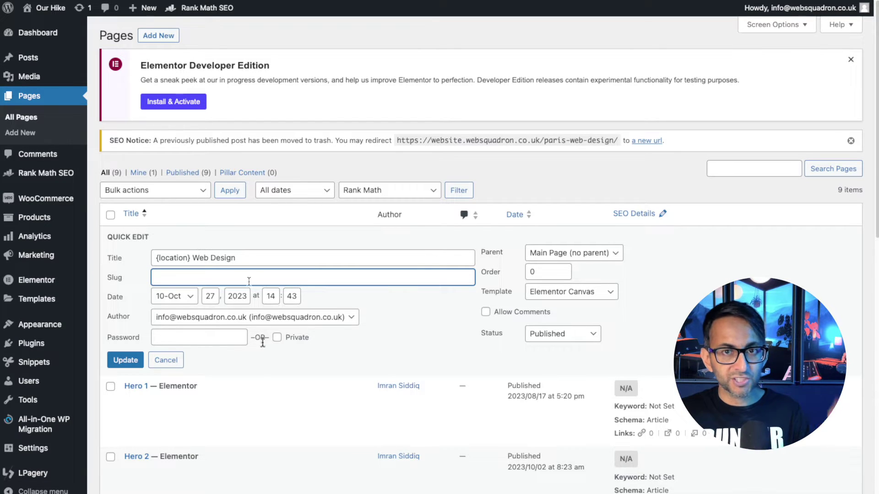
{"action": "left_click", "coordinate": [133, 363]}
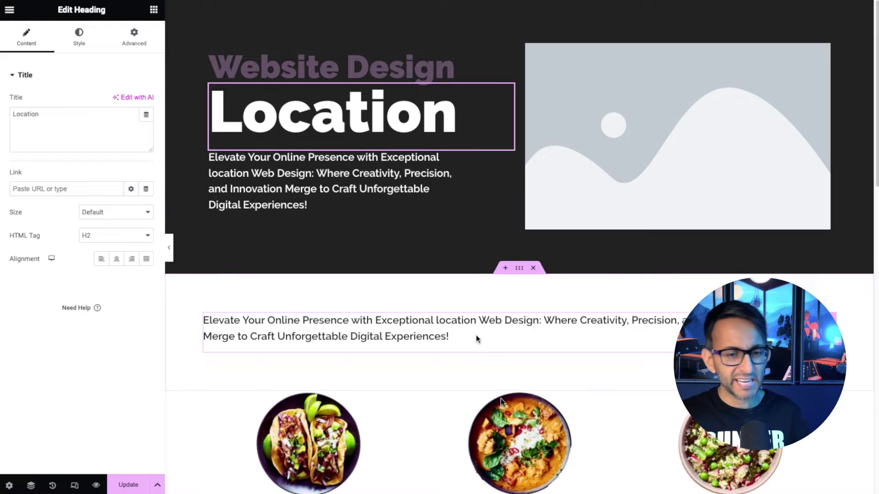
Change the hero heading's Location text to {location}.
{"action": "scroll", "coordinate": [556, 410], "scroll_direction": "down", "scroll_amount": 4}
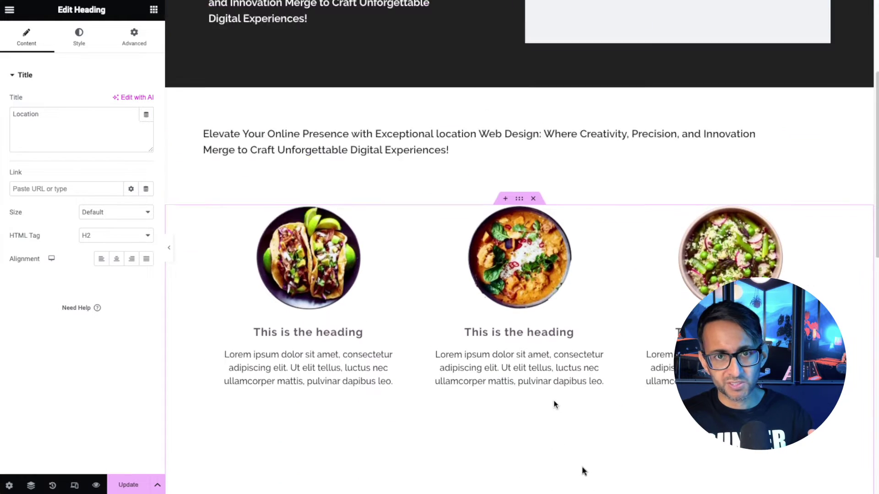
{"action": "scroll", "coordinate": [584, 471], "scroll_direction": "up", "scroll_amount": 4}
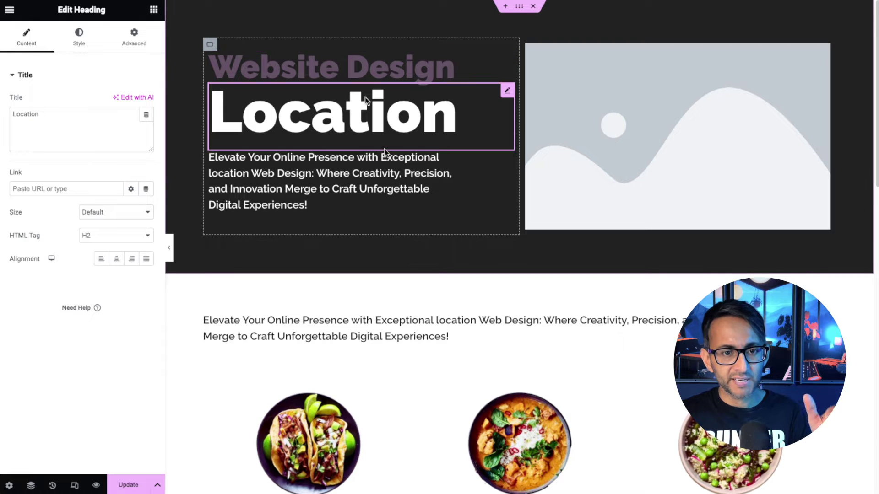
{"action": "left_click", "coordinate": [34, 112]}
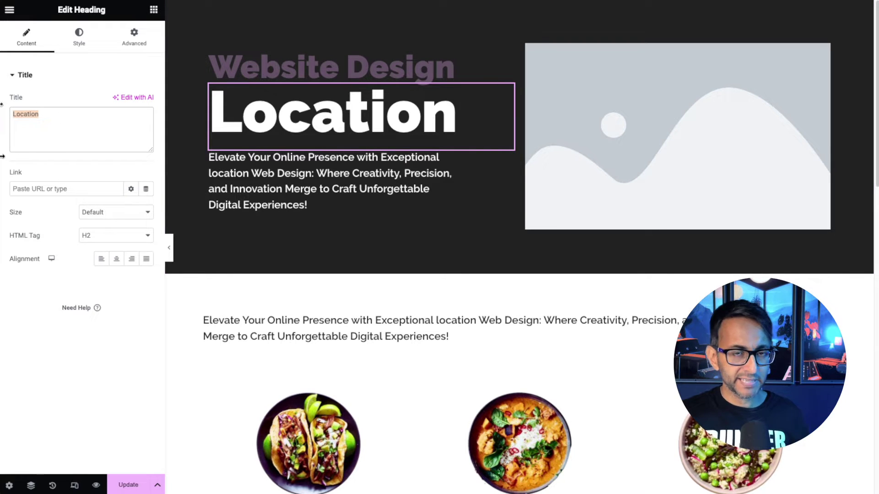
{"action": "type", "text": "{"}
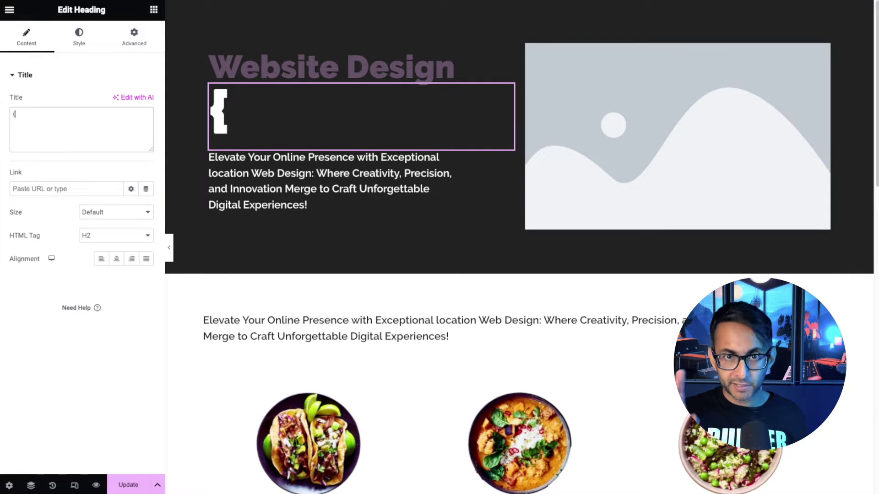
{"action": "type", "text": "location}"}
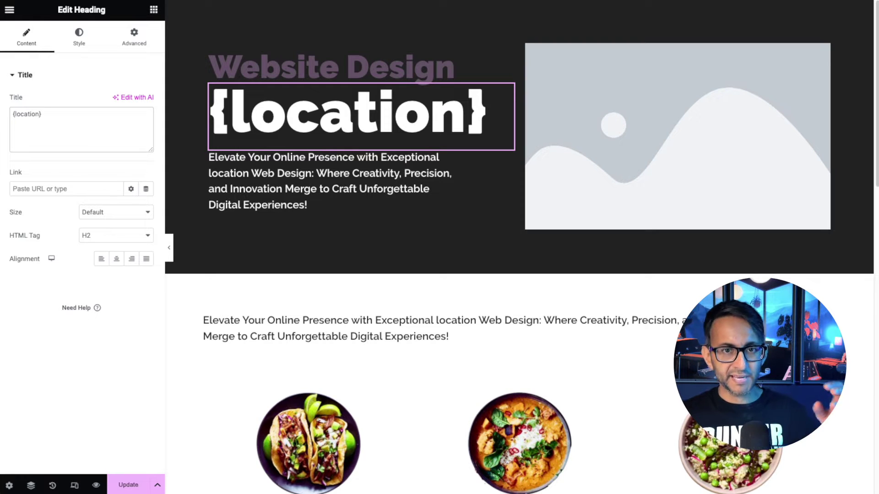
Replace the word 'location' in the hero paragraph with {location}.
{"action": "left_click", "coordinate": [306, 189]}
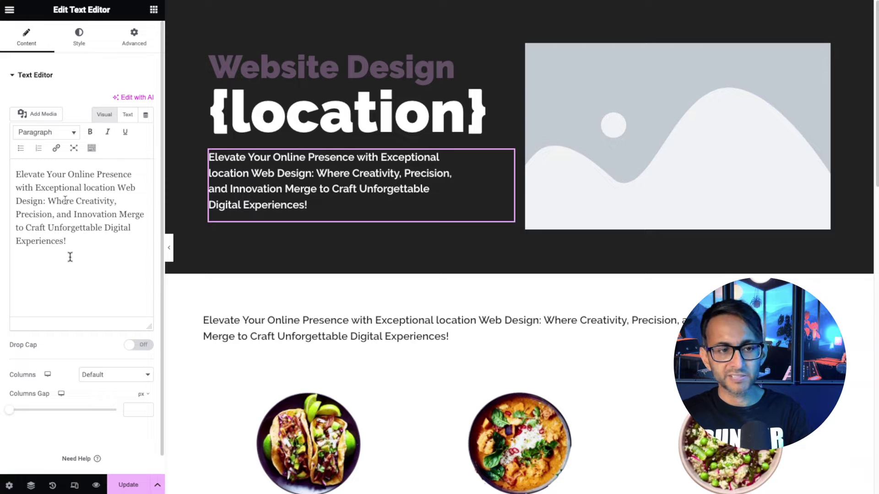
{"action": "double_click", "coordinate": [99, 188]}
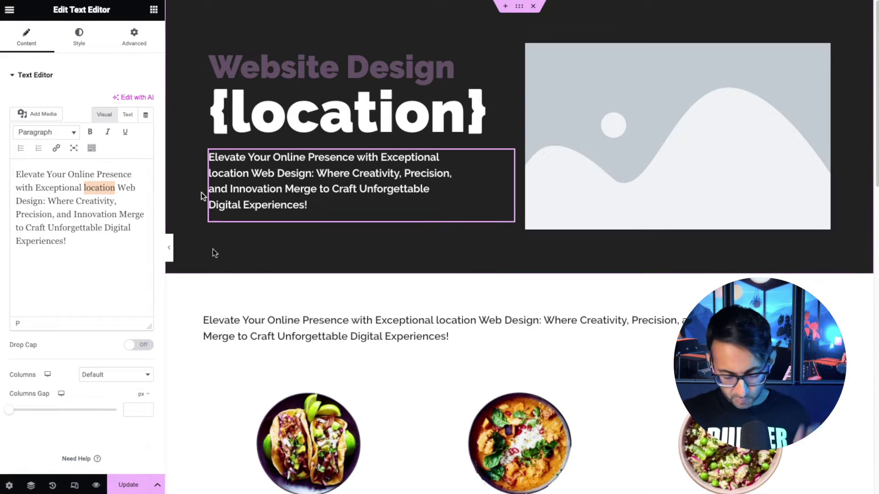
{"action": "type", "text": "{location"}
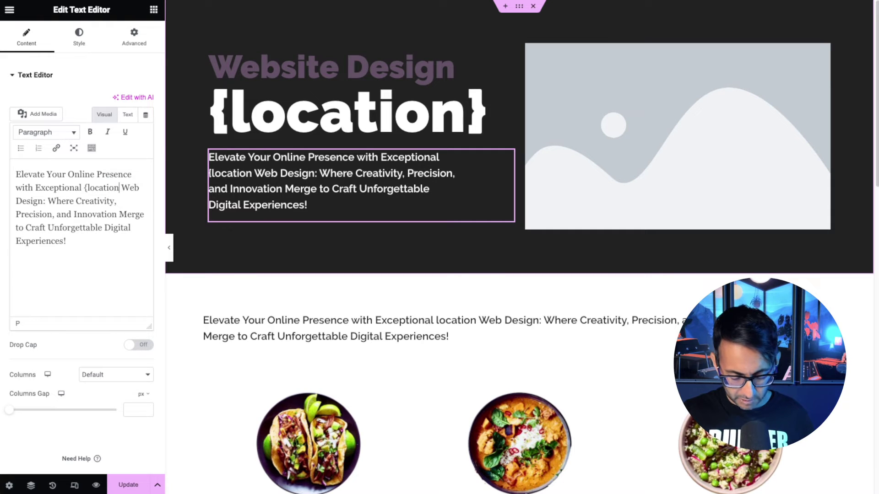
{"action": "type", "text": "}"}
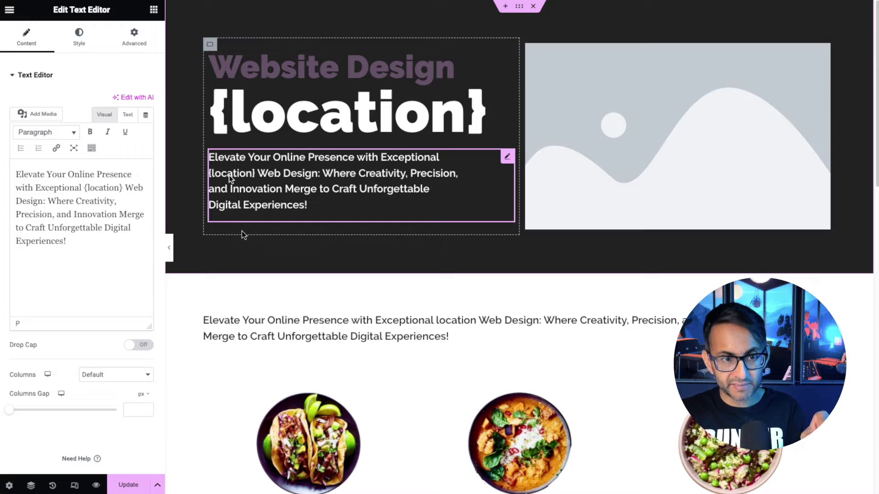
{"action": "scroll", "coordinate": [346, 271], "scroll_direction": "down", "scroll_amount": 1}
Replace the lower description paragraph's text with the {description} placeholder.
{"action": "left_click", "coordinate": [362, 310]}
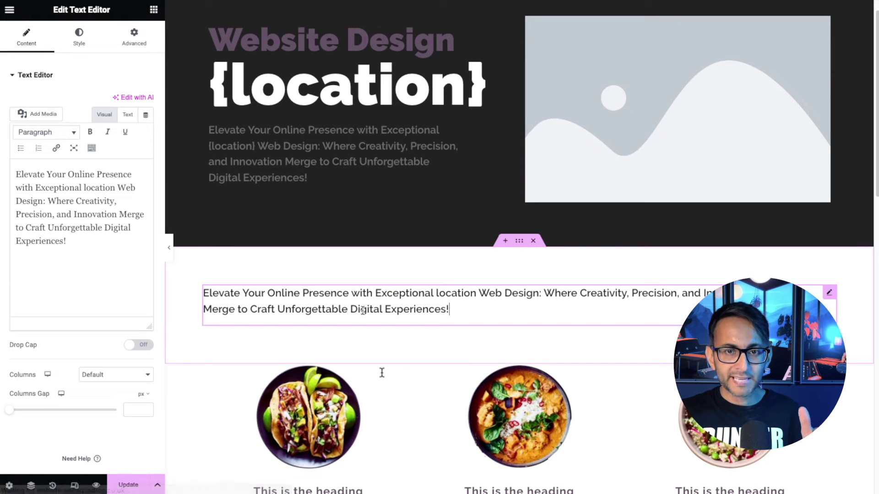
{"action": "left_click_drag", "start_coordinate": [78, 251], "coordinate": [2, 167]}
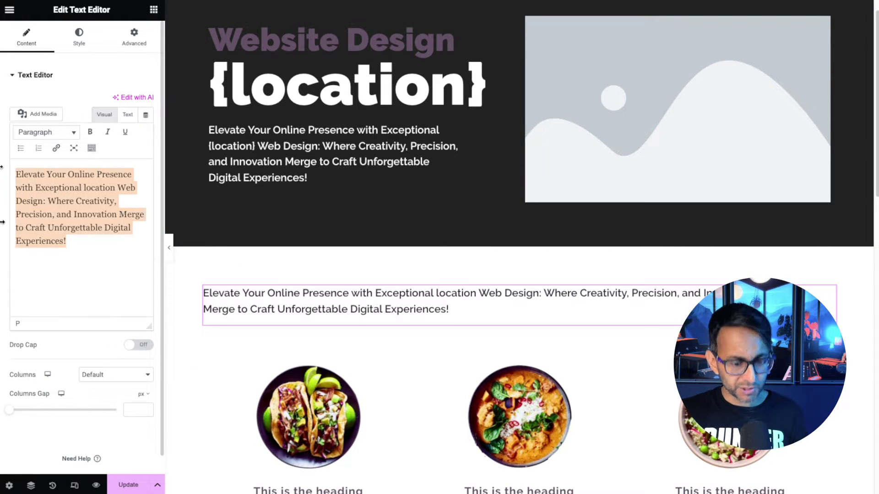
{"action": "type", "text": "{description"}
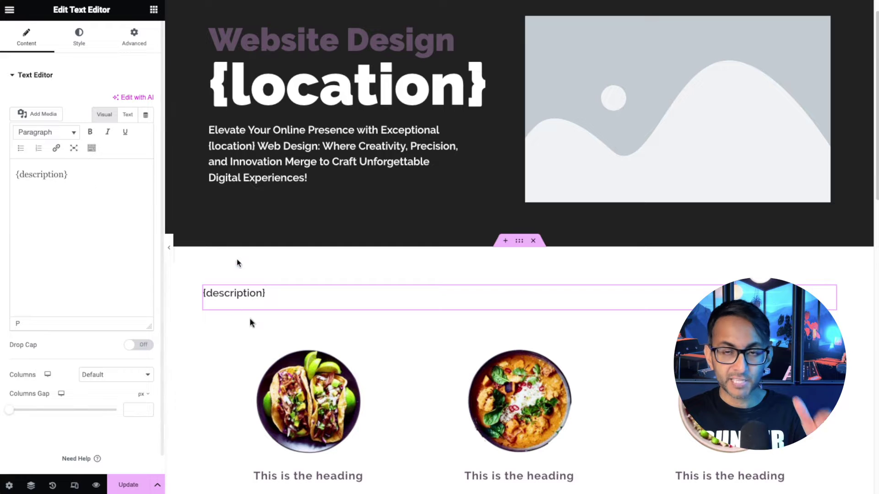
{"action": "scroll", "coordinate": [363, 426], "scroll_direction": "down", "scroll_amount": 3}
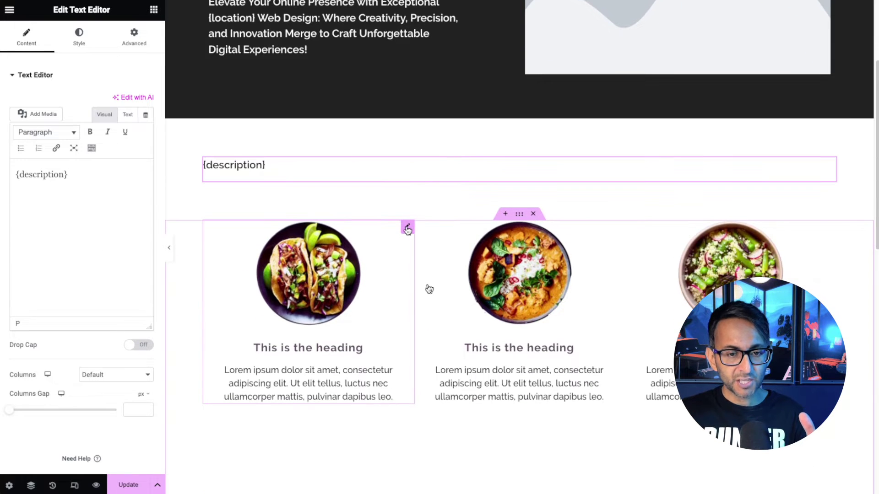
Set the first food image box's title to {location}.
{"action": "left_click", "coordinate": [407, 227]}
{"action": "left_click_drag", "start_coordinate": [72, 222], "coordinate": [1, 220]}
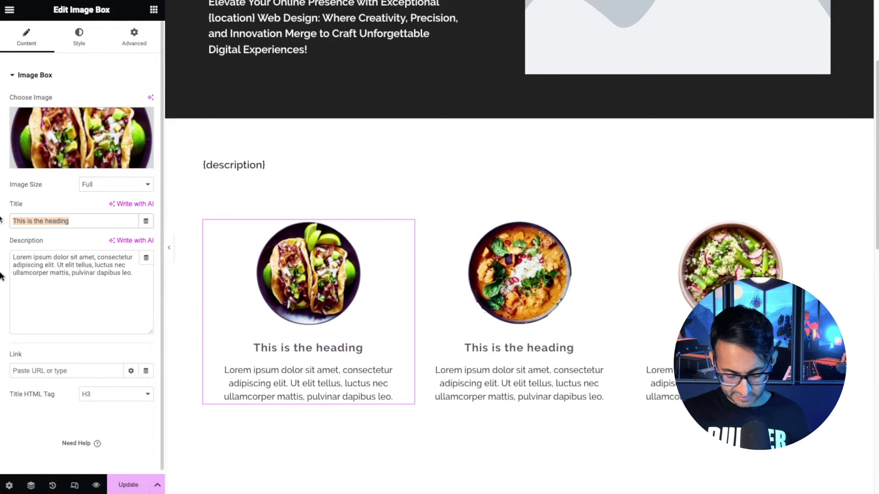
{"action": "type", "text": "{location"}
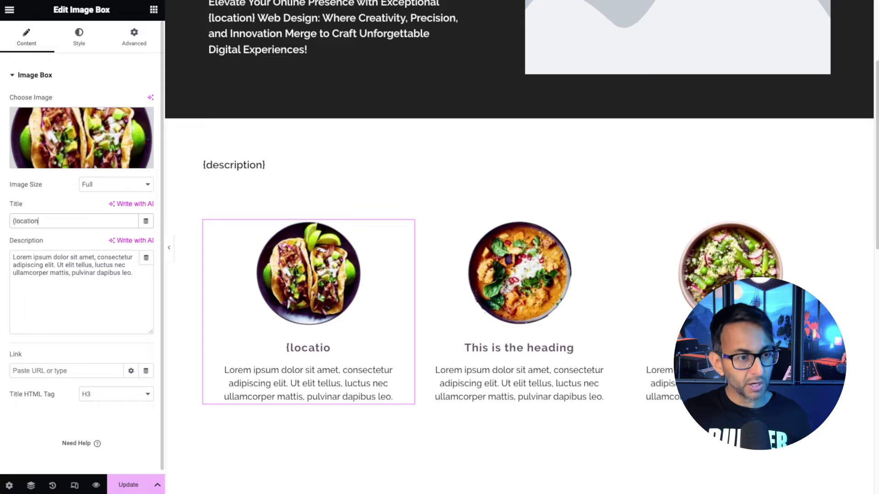
{"action": "type", "text": "}"}
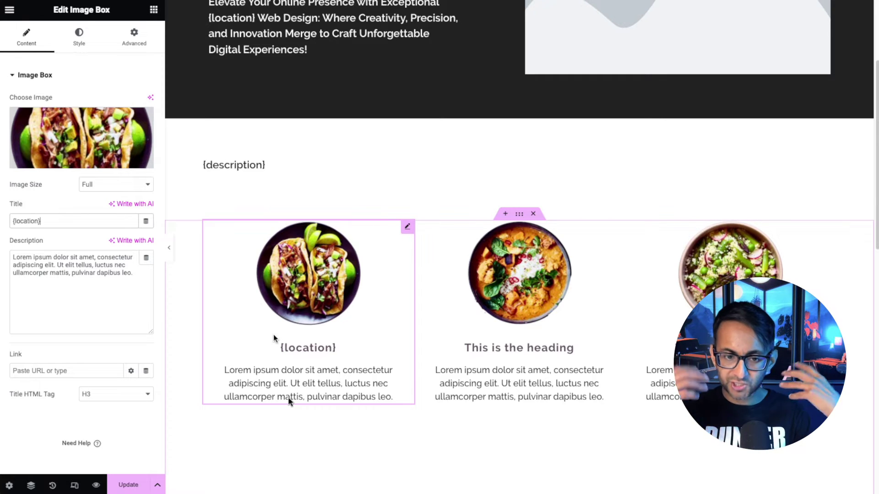
{"action": "scroll", "coordinate": [457, 315], "scroll_direction": "up", "scroll_amount": 5}
Replace the hero image with the {image_main} placeholder URL via Insert from URL.
{"action": "left_click", "coordinate": [601, 203]}
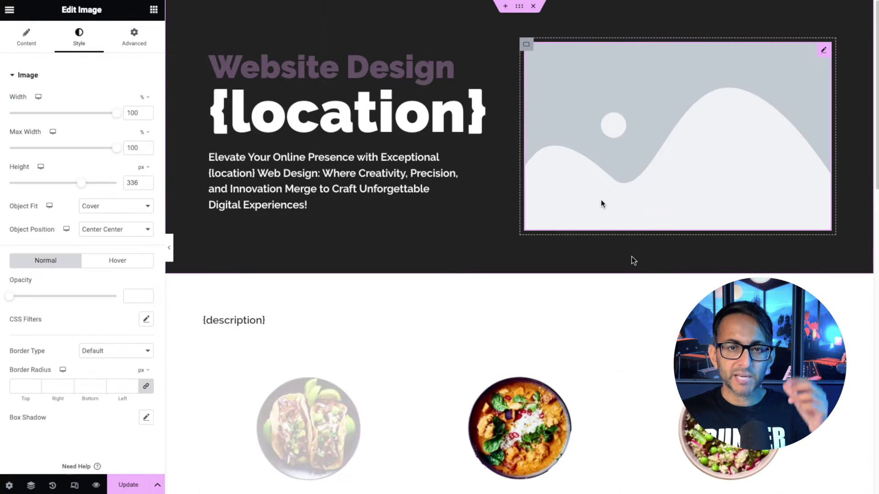
{"action": "left_click", "coordinate": [27, 37]}
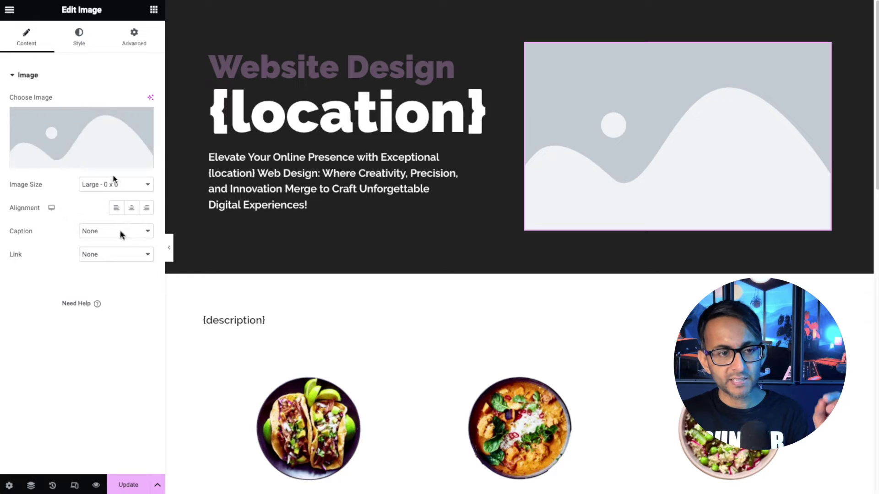
{"action": "left_click", "coordinate": [101, 161]}
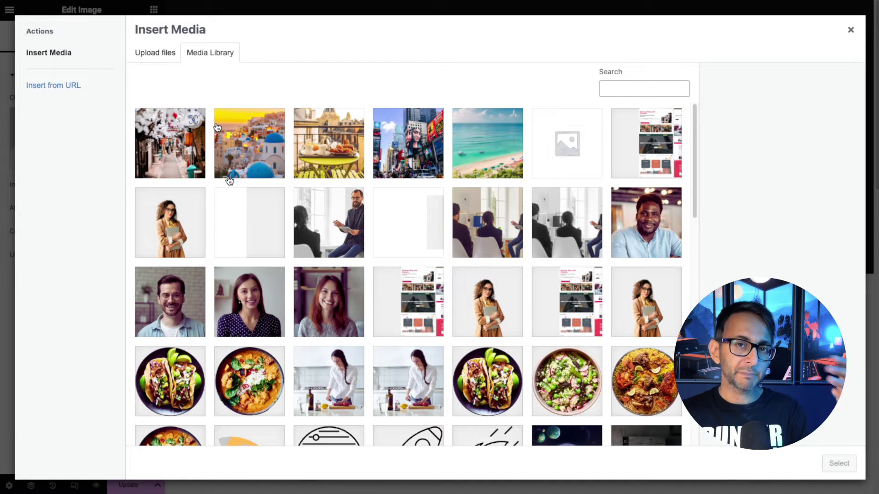
{"action": "left_click", "coordinate": [41, 85]}
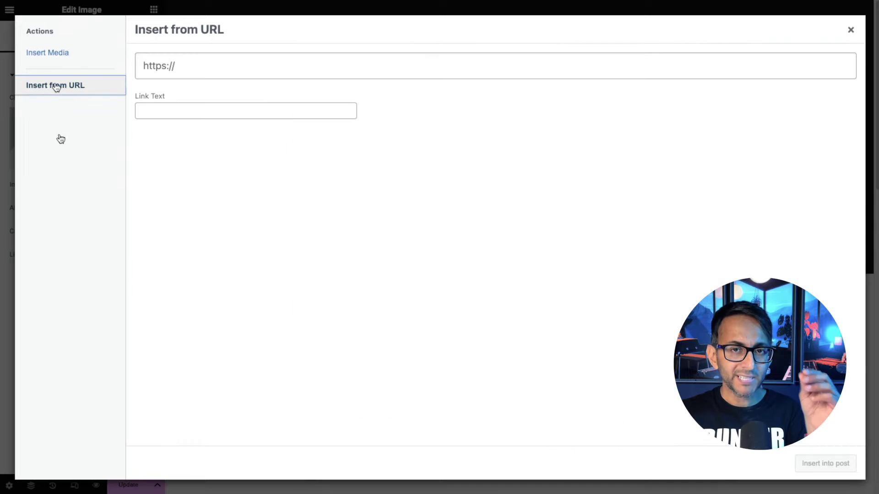
{"action": "left_click", "coordinate": [202, 68]}
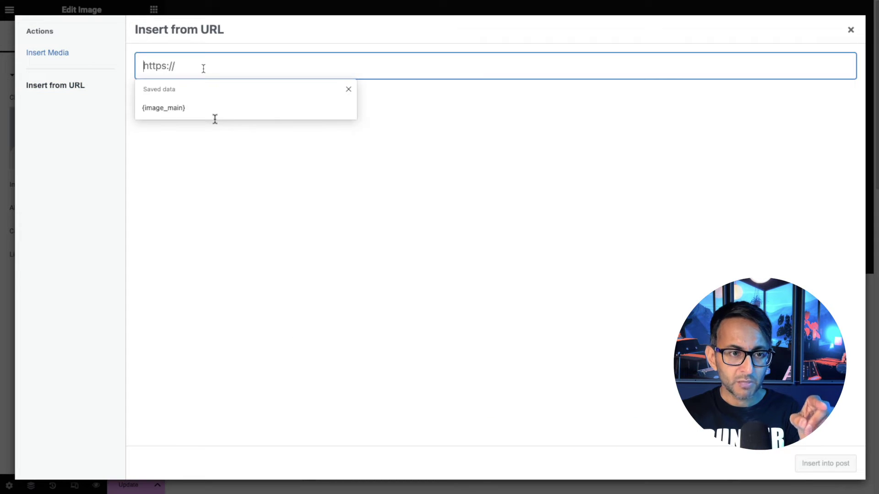
{"action": "left_click", "coordinate": [185, 114]}
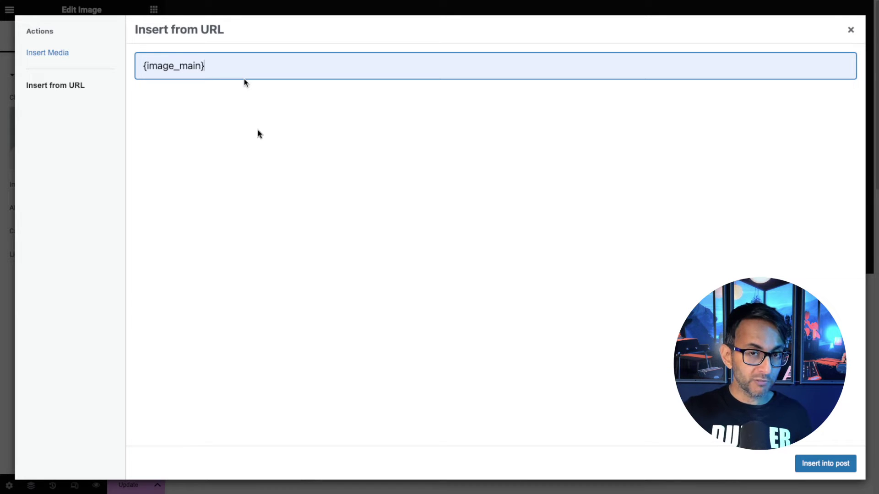
{"action": "left_click", "coordinate": [831, 470]}
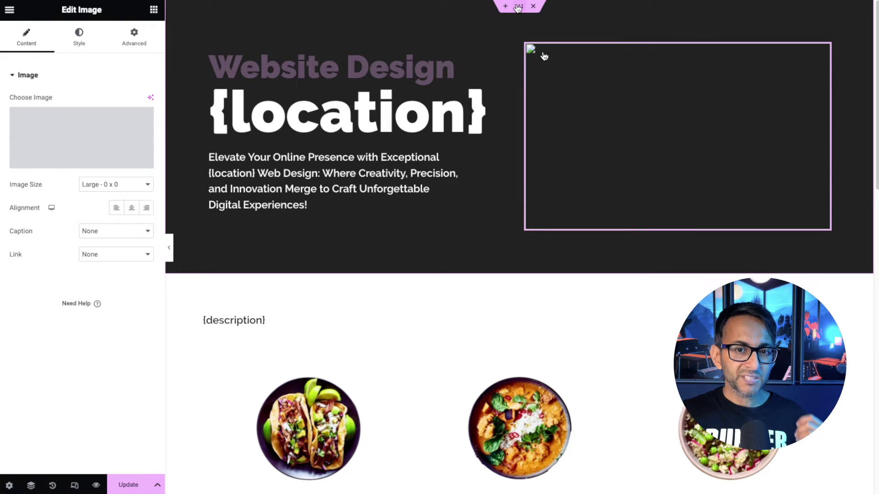
{"action": "left_click", "coordinate": [154, 9]}
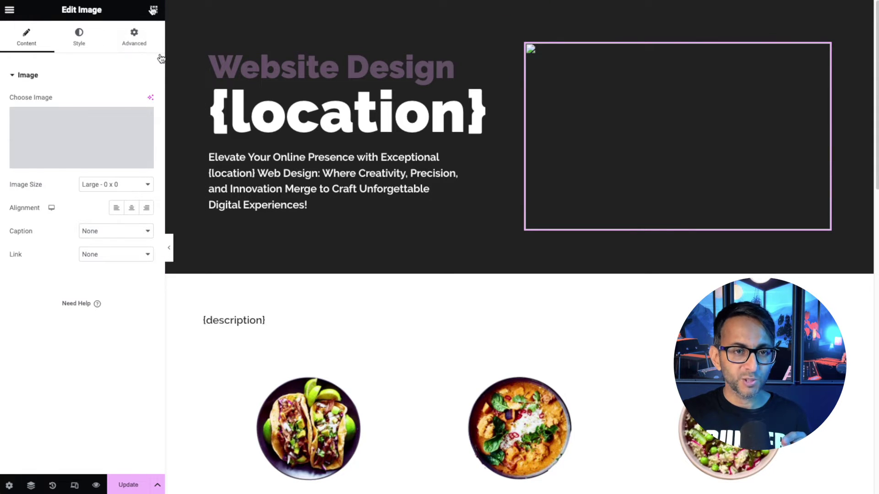
{"action": "left_click", "coordinate": [145, 33]}
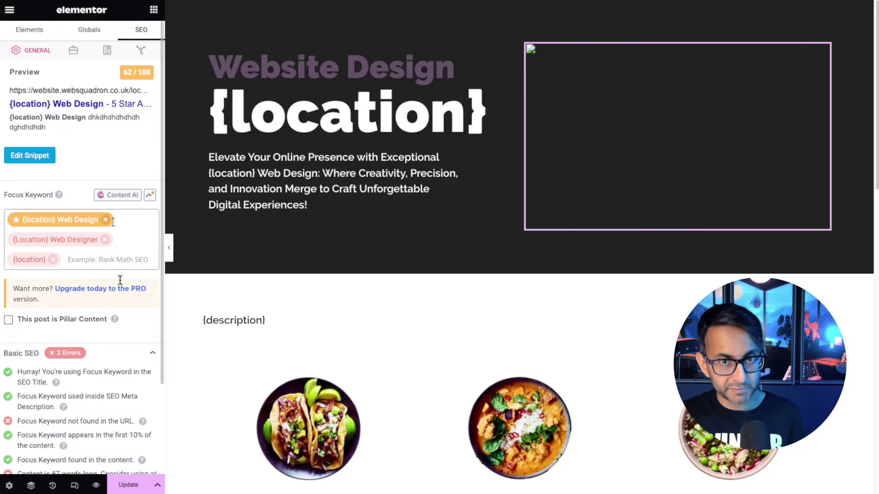
Change the second focus keyword to '{location} Web Designer' with a lowercase l.
{"action": "left_click", "coordinate": [40, 242]}
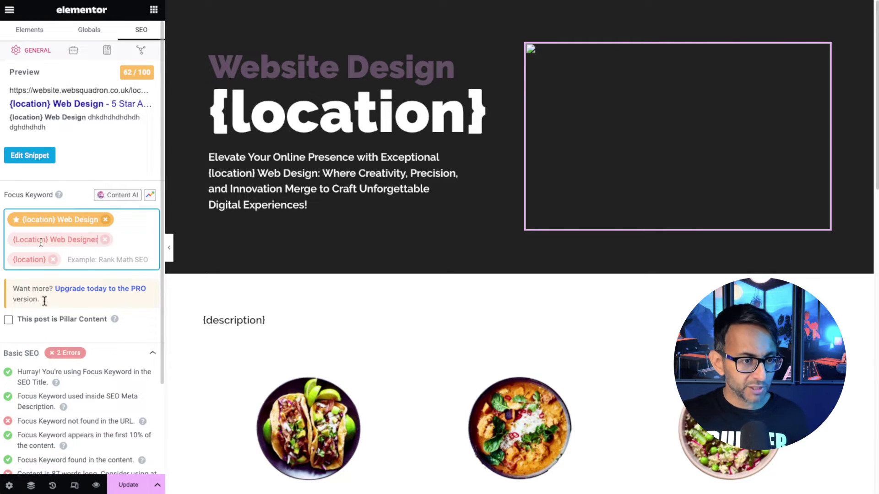
{"action": "key", "text": "BackSpace"}
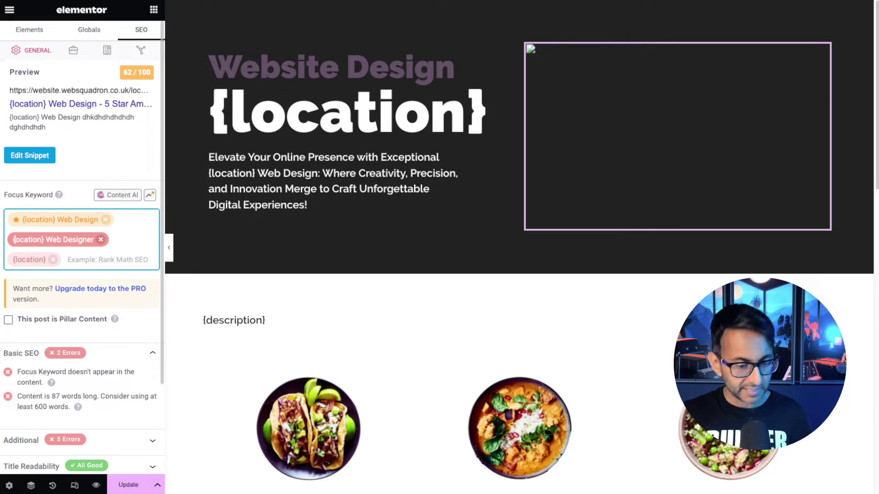
{"action": "type", "text": "l"}
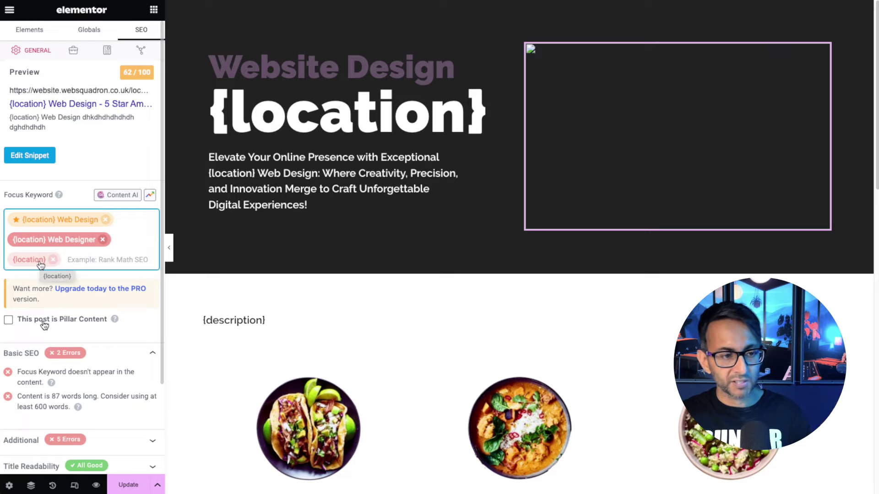
{"action": "left_click", "coordinate": [76, 260]}
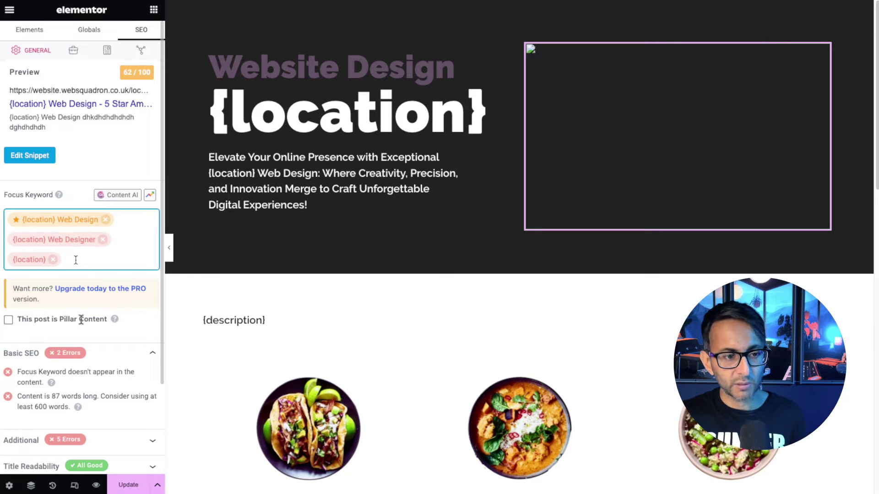
Expand and review the Additional SEO checks.
{"action": "scroll", "coordinate": [114, 388], "scroll_direction": "down", "scroll_amount": 1}
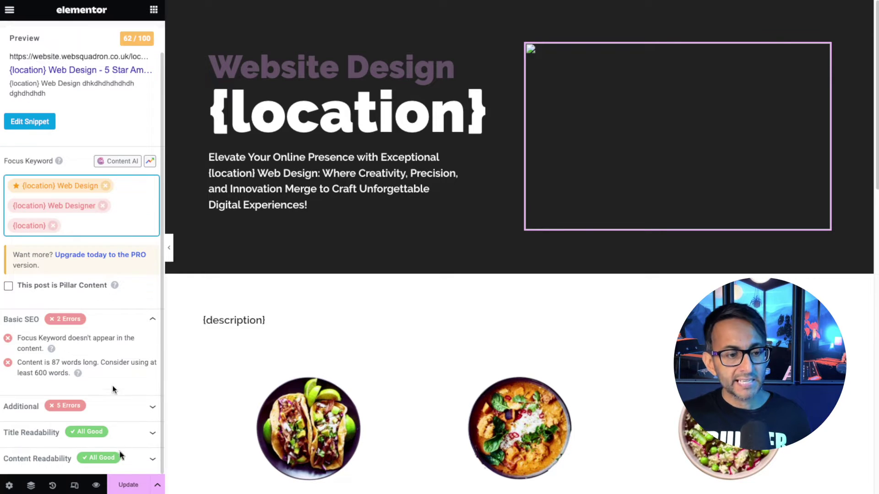
{"action": "left_click", "coordinate": [119, 406]}
{"action": "scroll", "coordinate": [123, 393], "scroll_direction": "down", "scroll_amount": 1}
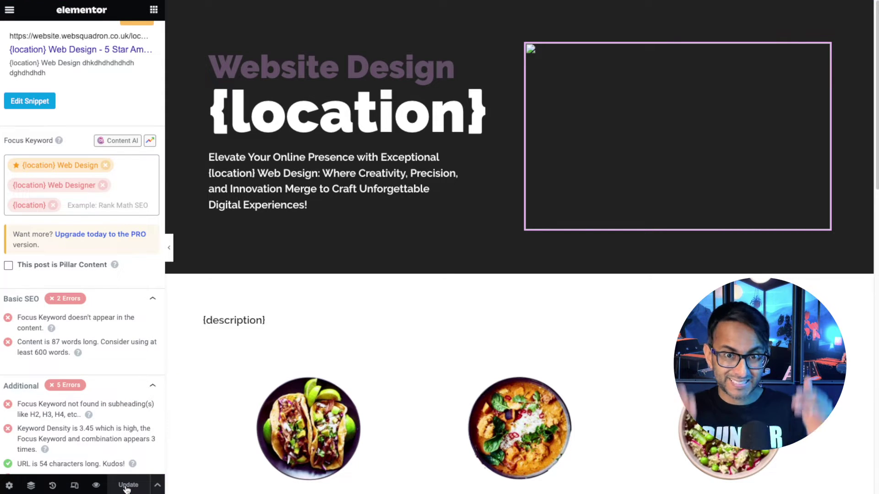
Set the featured image to the {image_main} URL and update the template page.
{"action": "left_click", "coordinate": [9, 485]}
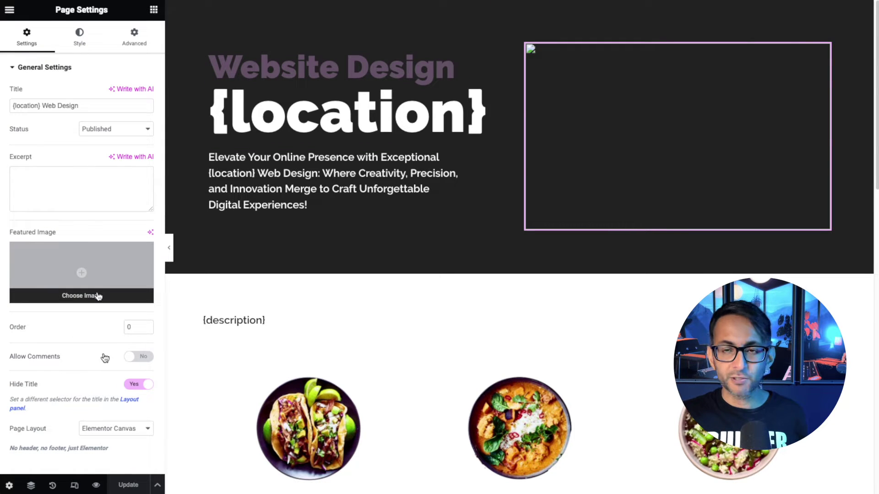
{"action": "left_click", "coordinate": [83, 296]}
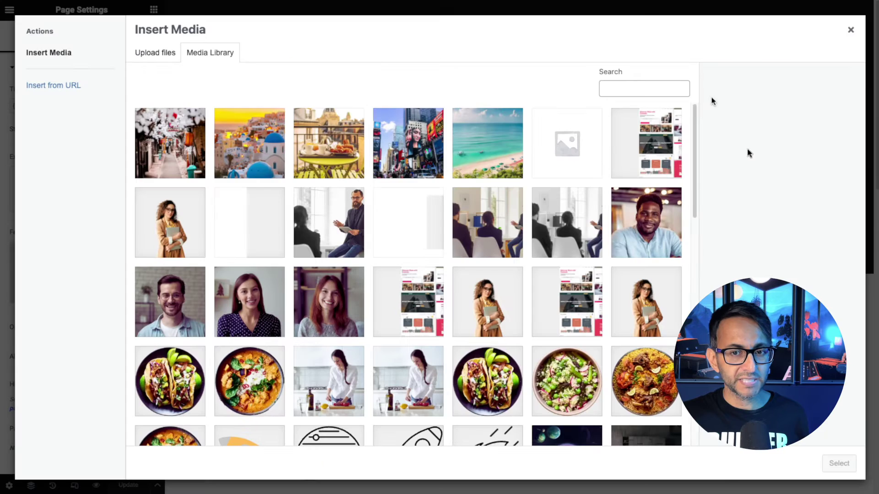
{"action": "left_click", "coordinate": [53, 85]}
{"action": "left_click", "coordinate": [202, 66]}
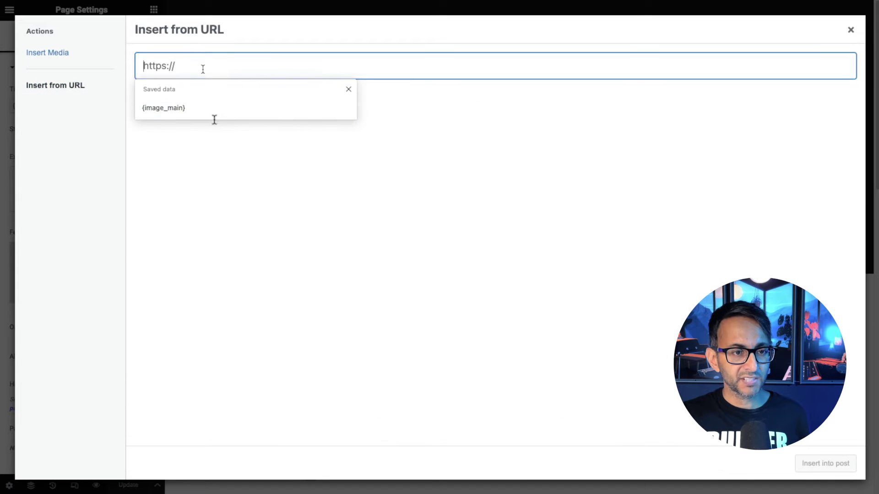
{"action": "left_click", "coordinate": [177, 106]}
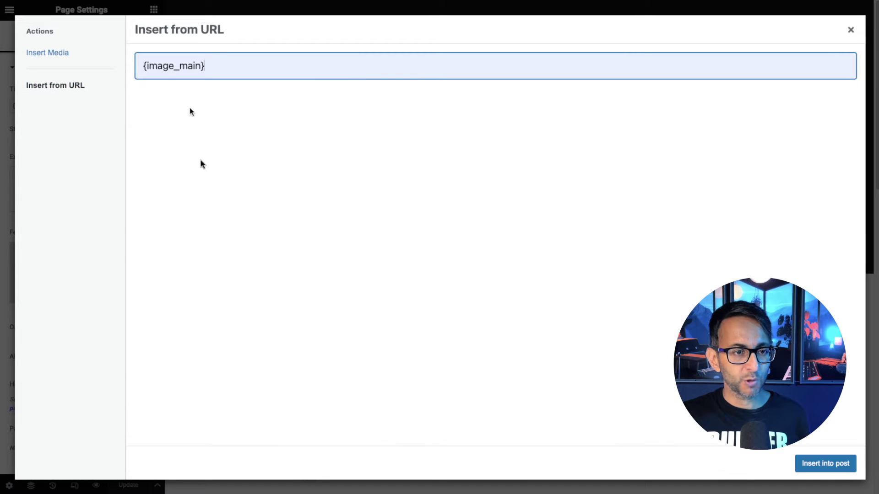
{"action": "left_click", "coordinate": [821, 467]}
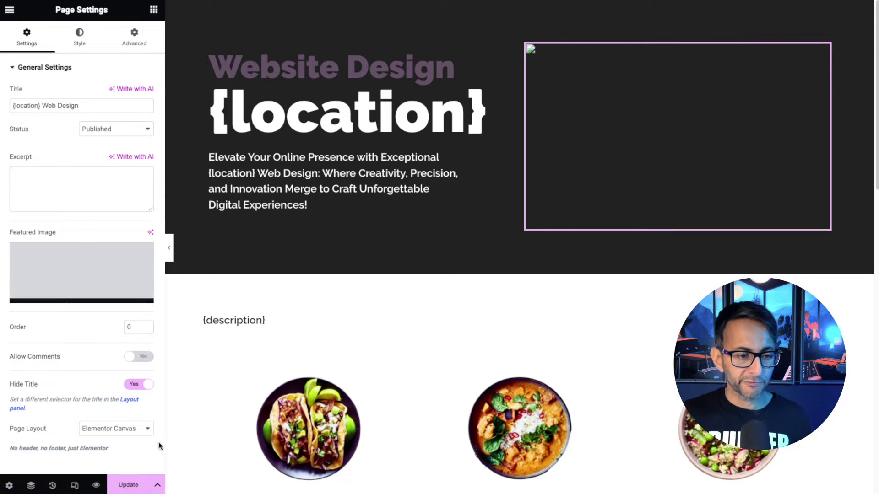
{"action": "left_click", "coordinate": [129, 486]}
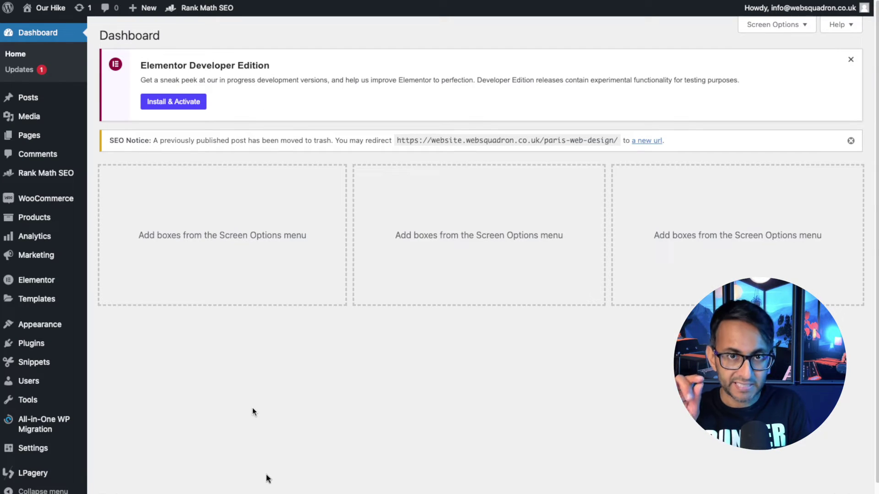
Choose {location} Web Design as the LPagery template page.
{"action": "mouse_move", "coordinate": [42, 473]}
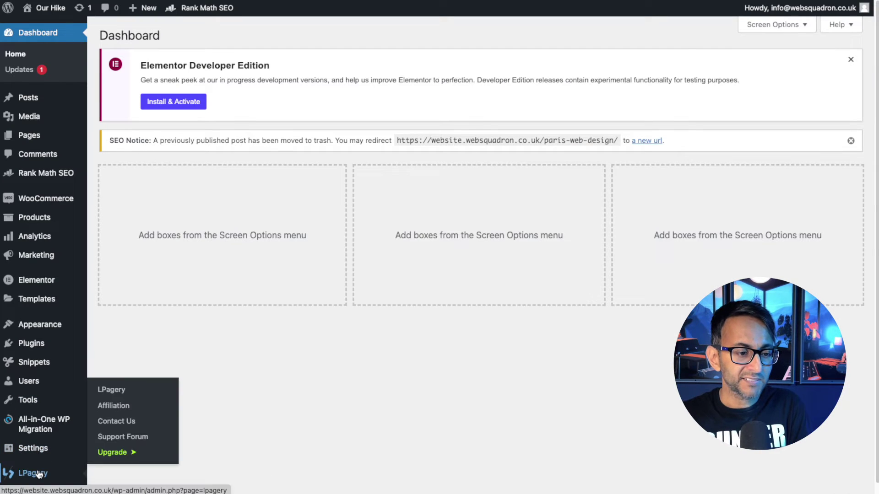
{"action": "left_click", "coordinate": [111, 391]}
{"action": "scroll", "coordinate": [489, 438], "scroll_direction": "down", "scroll_amount": 3}
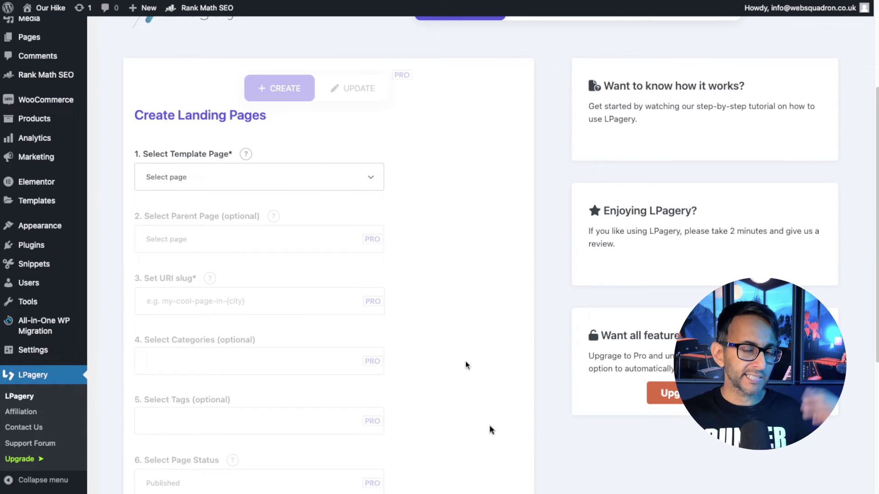
{"action": "scroll", "coordinate": [489, 434], "scroll_direction": "down", "scroll_amount": 1}
{"action": "scroll", "coordinate": [490, 430], "scroll_direction": "down", "scroll_amount": 2}
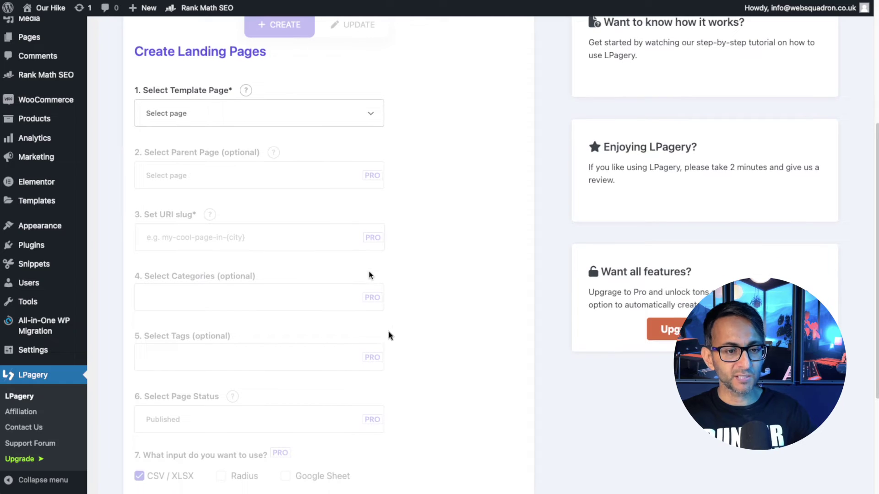
{"action": "left_click", "coordinate": [294, 119]}
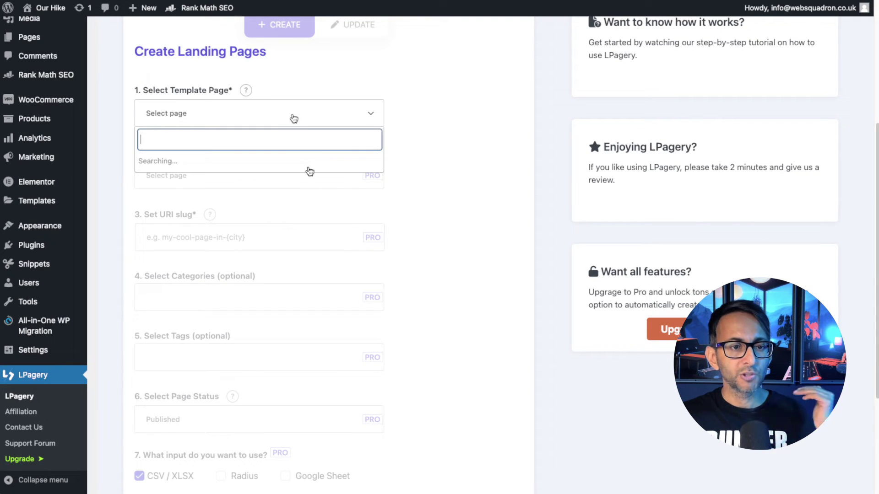
{"action": "type", "text": "{"}
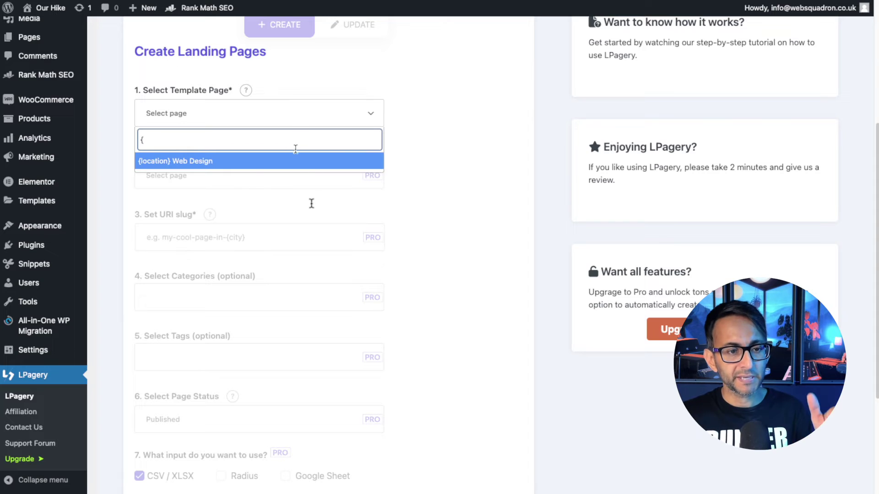
{"action": "left_click", "coordinate": [255, 161]}
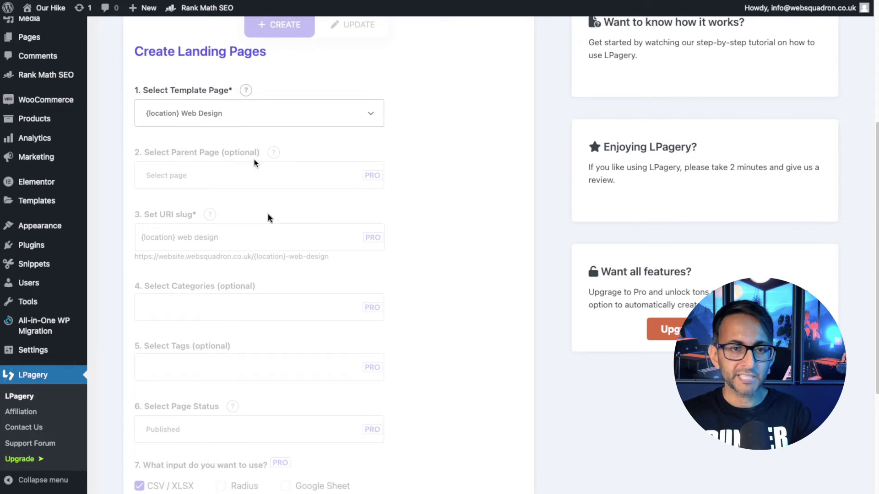
Attach Book2.xlsx as the data file and continue to the page preview.
{"action": "scroll", "coordinate": [389, 351], "scroll_direction": "down", "scroll_amount": 4}
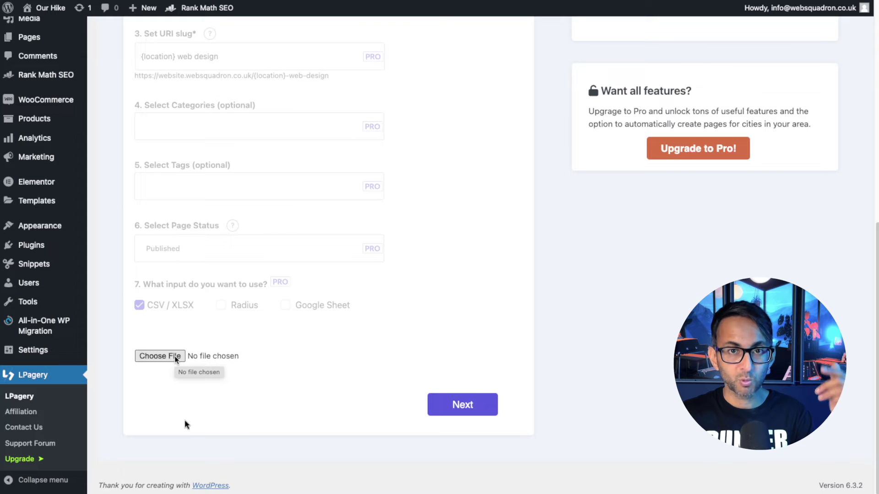
{"action": "left_click", "coordinate": [174, 356]}
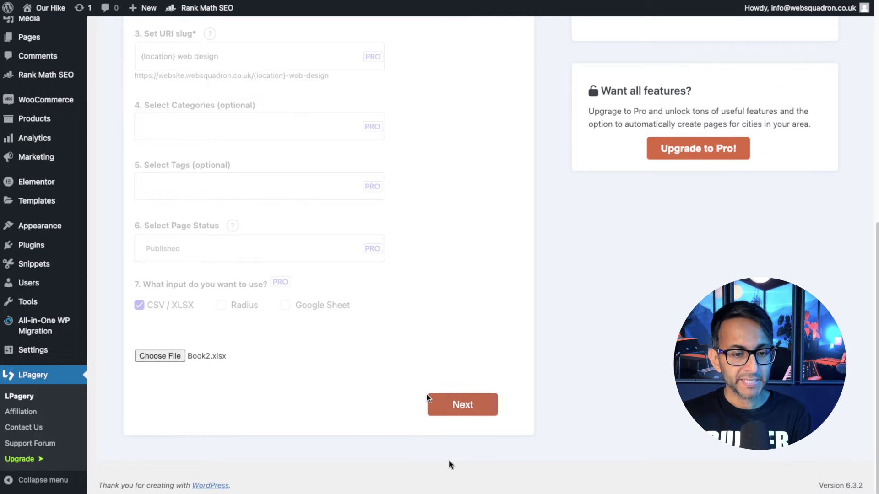
{"action": "left_click", "coordinate": [449, 403]}
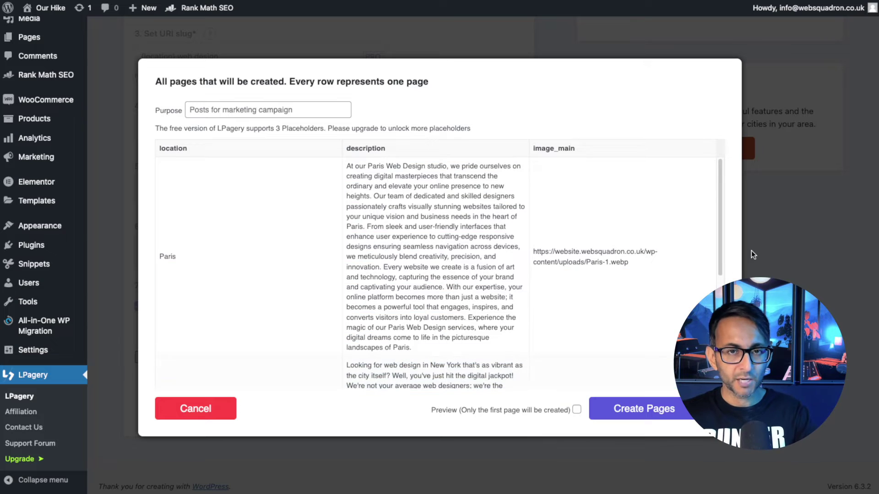
Create the Paris, New York and London pages and go to the created pages list.
{"action": "scroll", "coordinate": [754, 248], "scroll_direction": "down", "scroll_amount": 10}
{"action": "scroll", "coordinate": [737, 181], "scroll_direction": "up", "scroll_amount": 8}
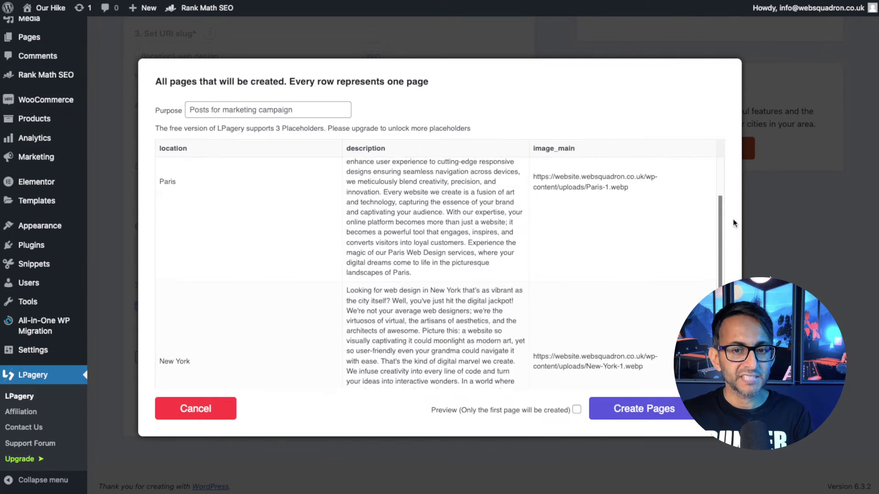
{"action": "scroll", "coordinate": [777, 238], "scroll_direction": "down", "scroll_amount": 8}
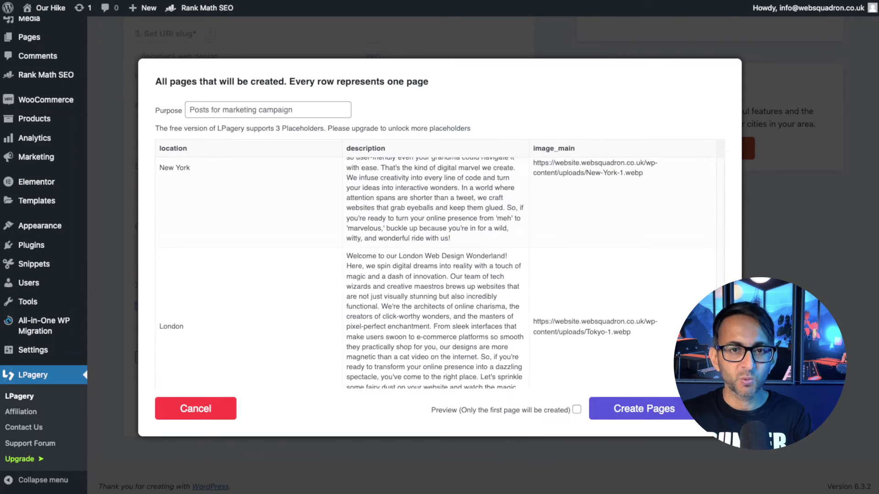
{"action": "left_click", "coordinate": [645, 409]}
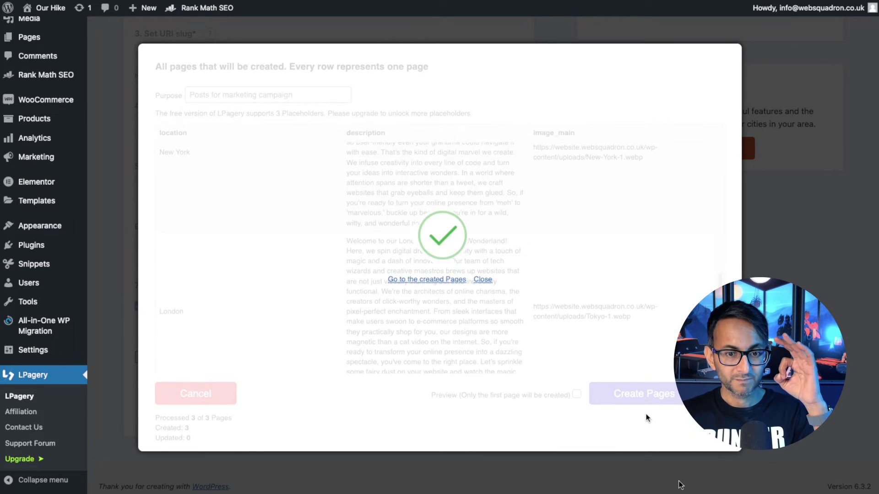
{"action": "left_click", "coordinate": [440, 280]}
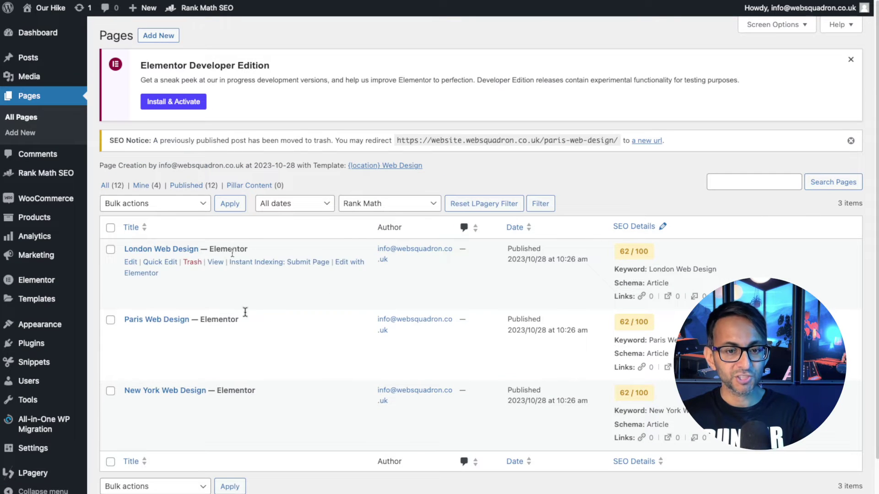
Show all 12 pages in the Pages list instead of only the generated ones.
{"action": "scroll", "coordinate": [274, 460], "scroll_direction": "down", "scroll_amount": 2}
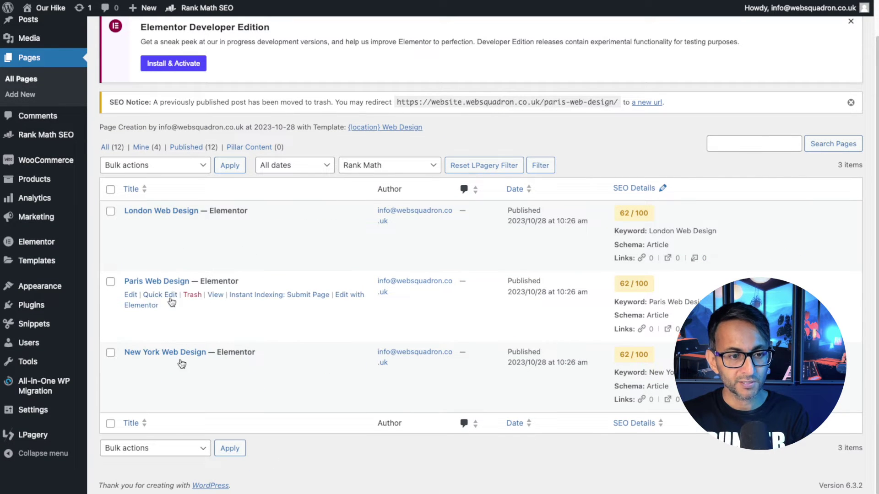
{"action": "left_click", "coordinate": [104, 147]}
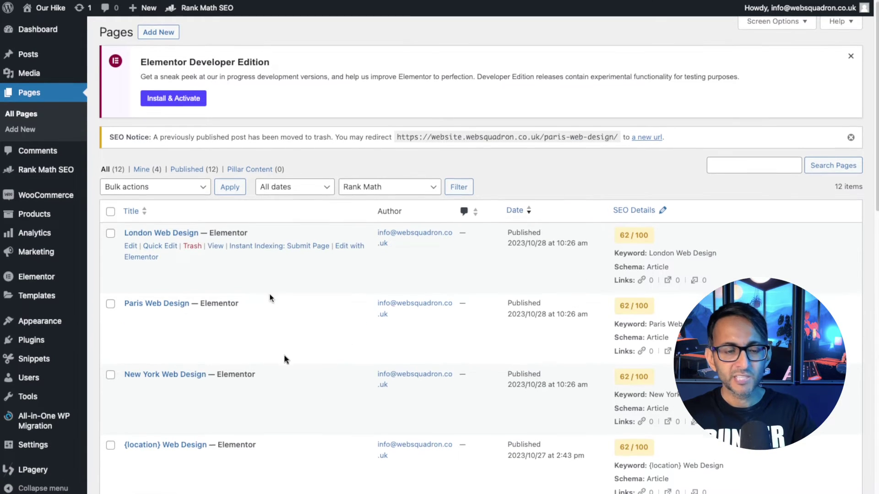
{"action": "scroll", "coordinate": [343, 375], "scroll_direction": "down", "scroll_amount": 3}
{"action": "scroll", "coordinate": [383, 330], "scroll_direction": "down", "scroll_amount": 1}
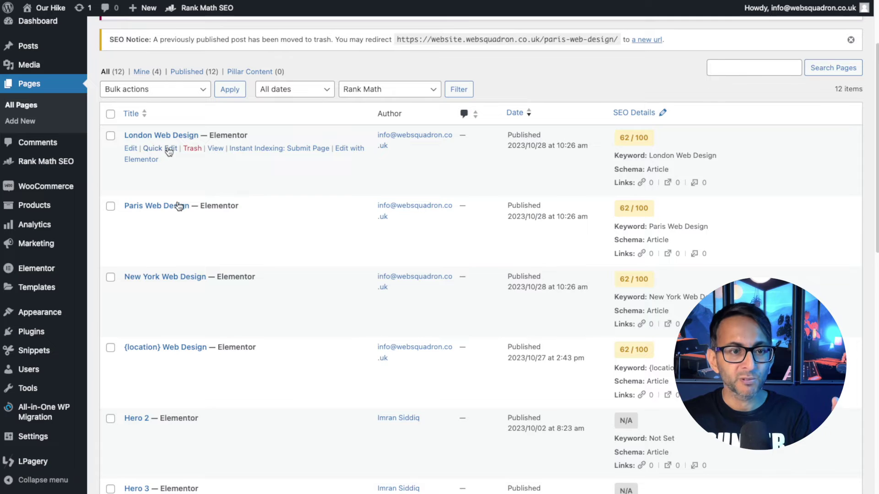
Check the titles and slugs of London, Paris and New York Web Design without saving changes.
{"action": "left_click", "coordinate": [161, 149]}
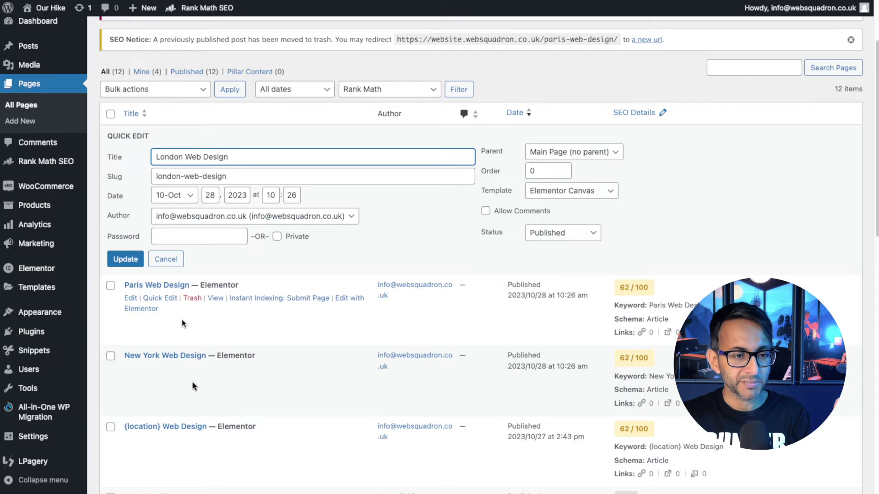
{"action": "left_click", "coordinate": [164, 298]}
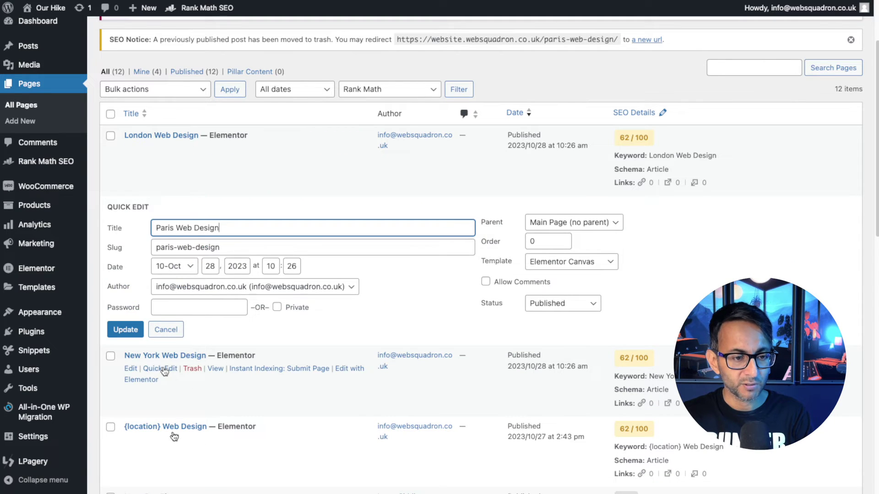
{"action": "left_click", "coordinate": [161, 368]}
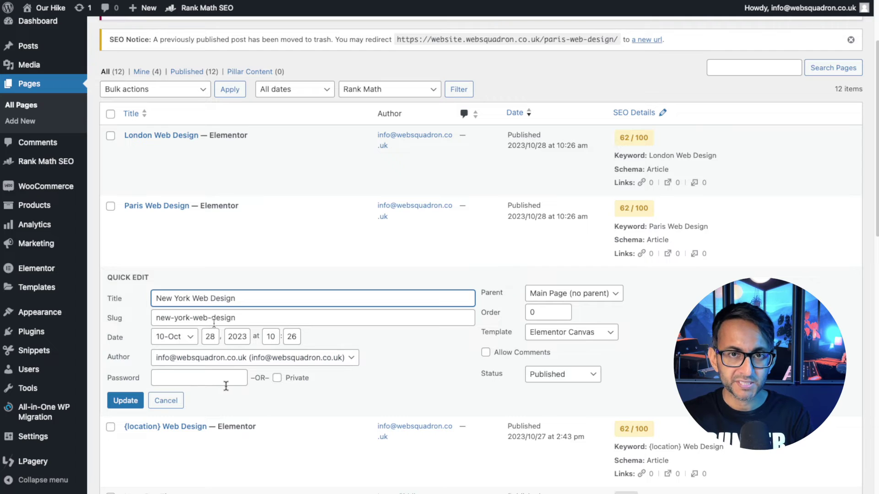
{"action": "left_click", "coordinate": [166, 402]}
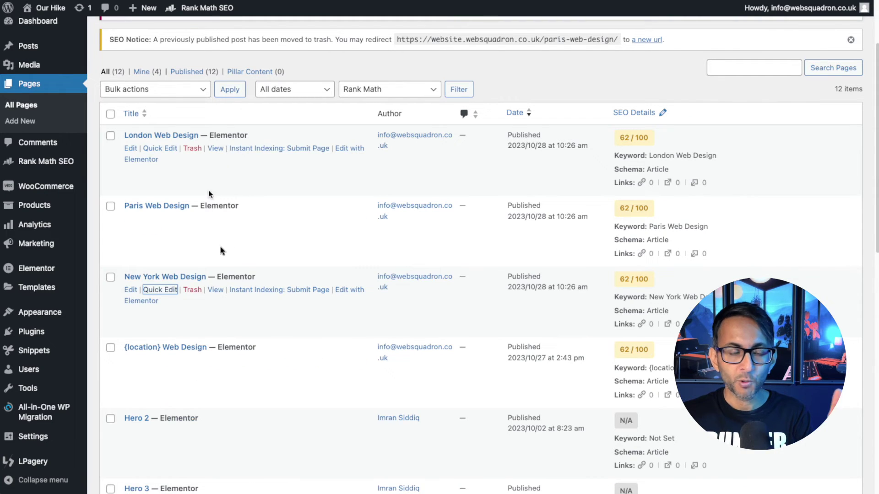
{"action": "right_click", "coordinate": [213, 220]}
View the live Paris Web Design page and scroll through its content.
{"action": "left_click", "coordinate": [256, 134]}
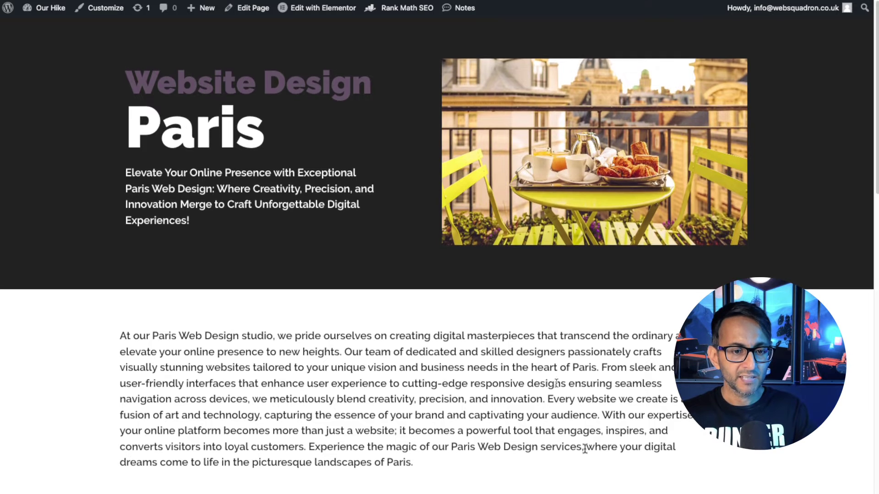
{"action": "scroll", "coordinate": [252, 390], "scroll_direction": "down", "scroll_amount": 2}
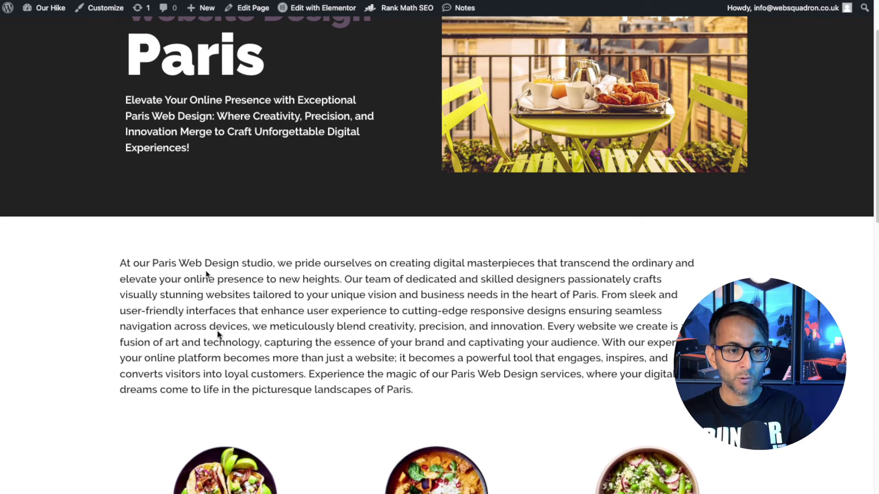
{"action": "scroll", "coordinate": [291, 350], "scroll_direction": "down", "scroll_amount": 5}
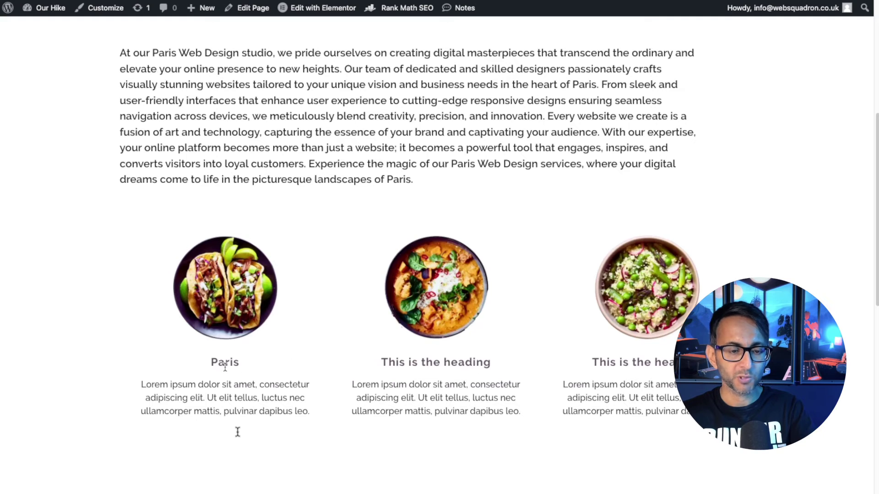
{"action": "scroll", "coordinate": [250, 430], "scroll_direction": "up", "scroll_amount": 6}
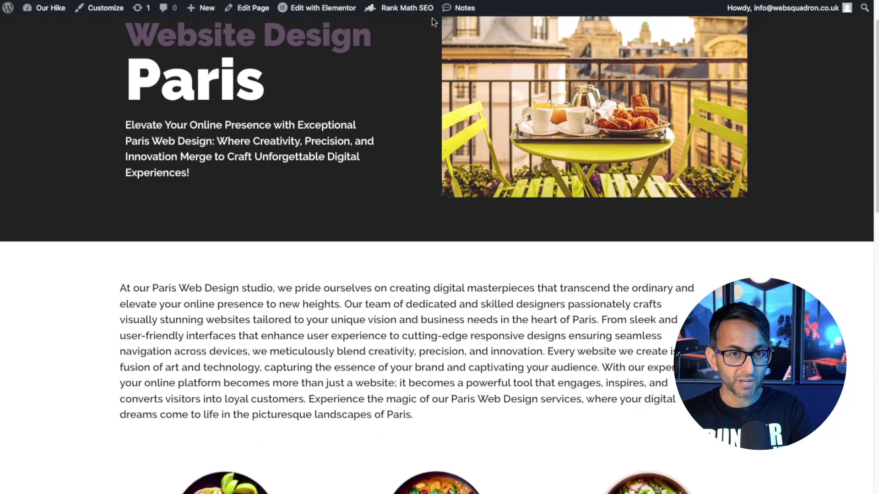
Look over the live London page, then the New York page.
{"action": "key", "text": "ctrl+Tab"}
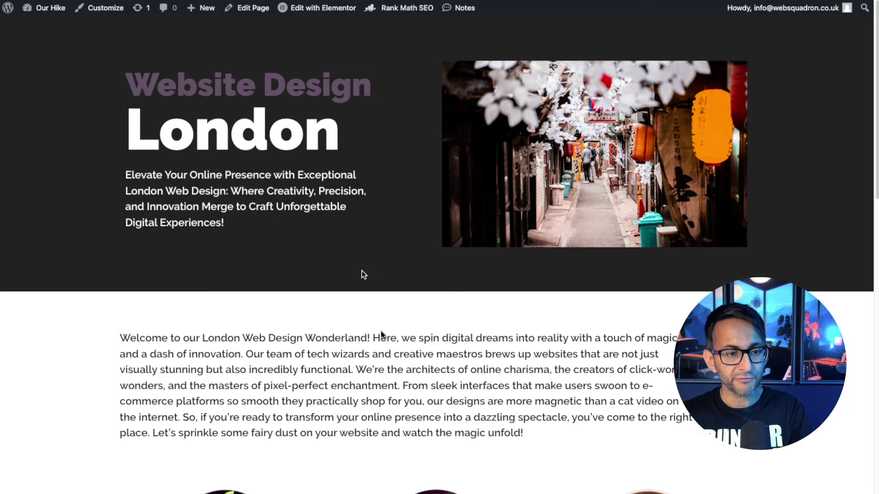
{"action": "key", "text": "ctrl+Tab"}
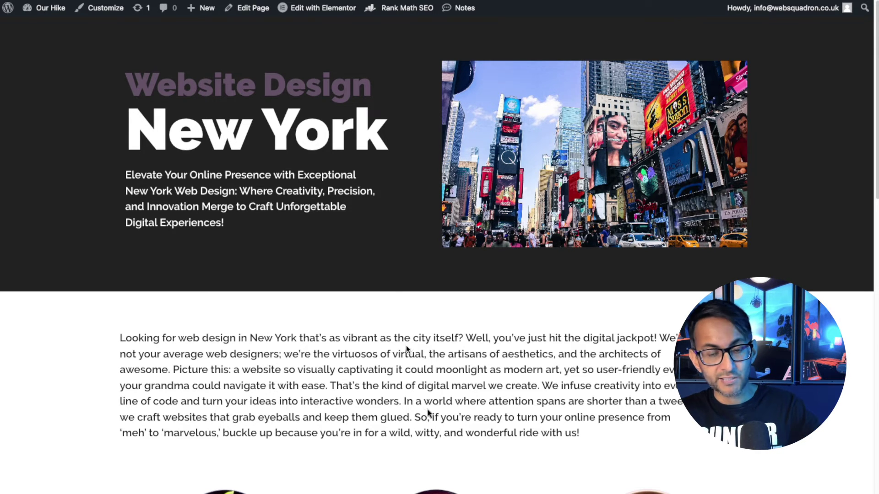
{"action": "scroll", "coordinate": [428, 412], "scroll_direction": "down", "scroll_amount": 5}
{"action": "scroll", "coordinate": [273, 396], "scroll_direction": "up", "scroll_amount": 5}
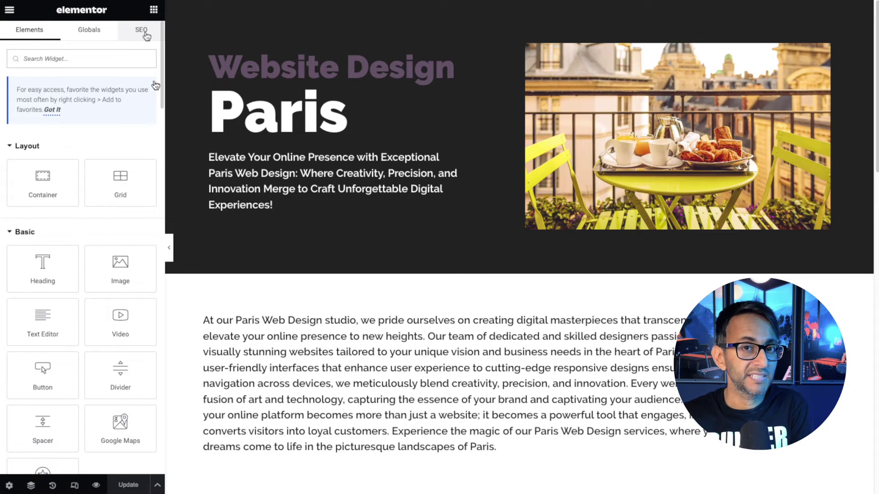
{"action": "left_click", "coordinate": [142, 30]}
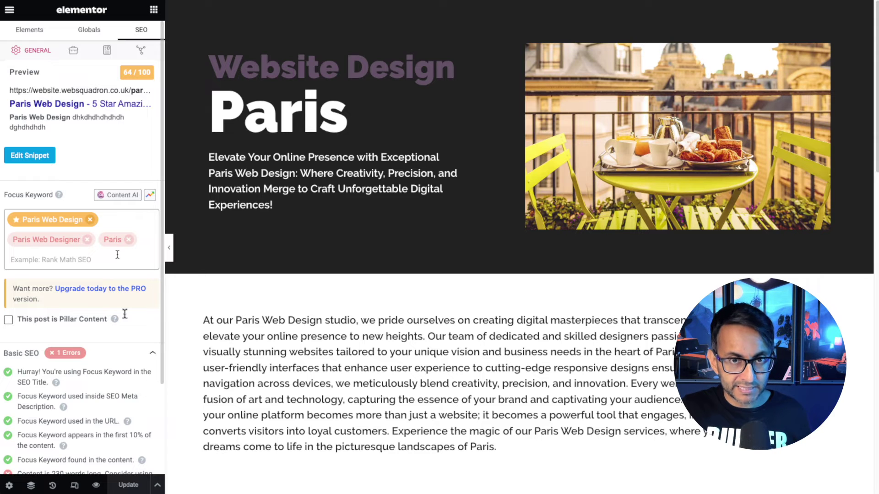
Inspect the Paris page's search snippet title, permalink and description.
{"action": "left_click", "coordinate": [29, 155]}
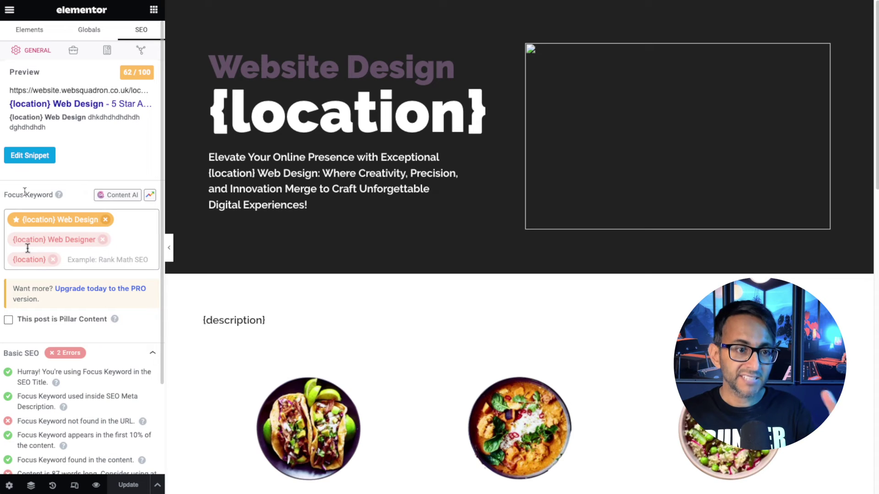
{"action": "left_click", "coordinate": [30, 156]}
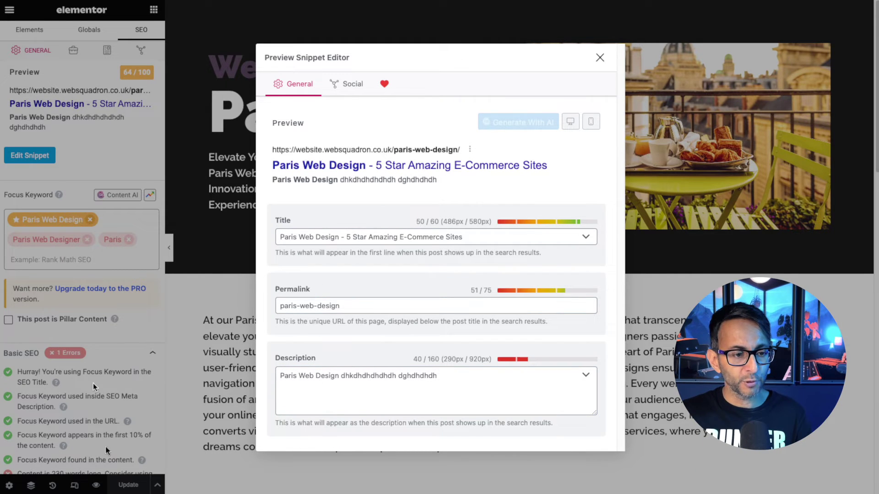
{"action": "left_click", "coordinate": [599, 57]}
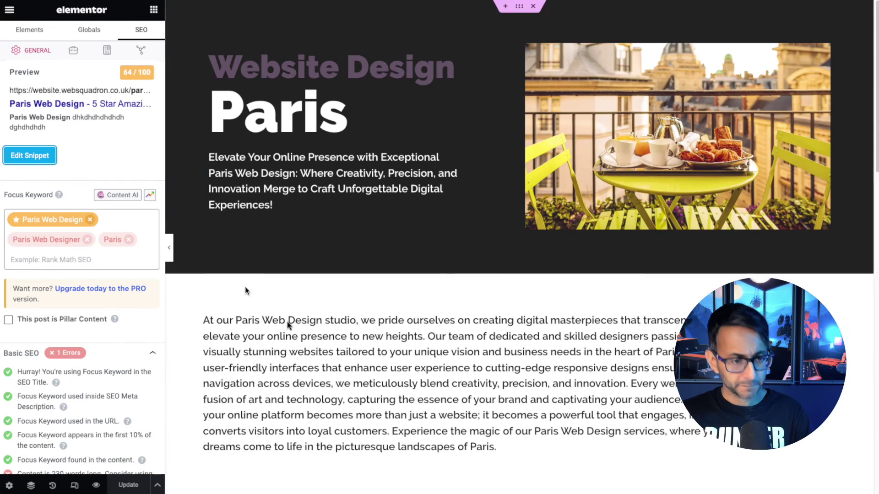
Expand the Additional SEO checks for the Paris focus keywords.
{"action": "scroll", "coordinate": [131, 451], "scroll_direction": "down", "scroll_amount": 2}
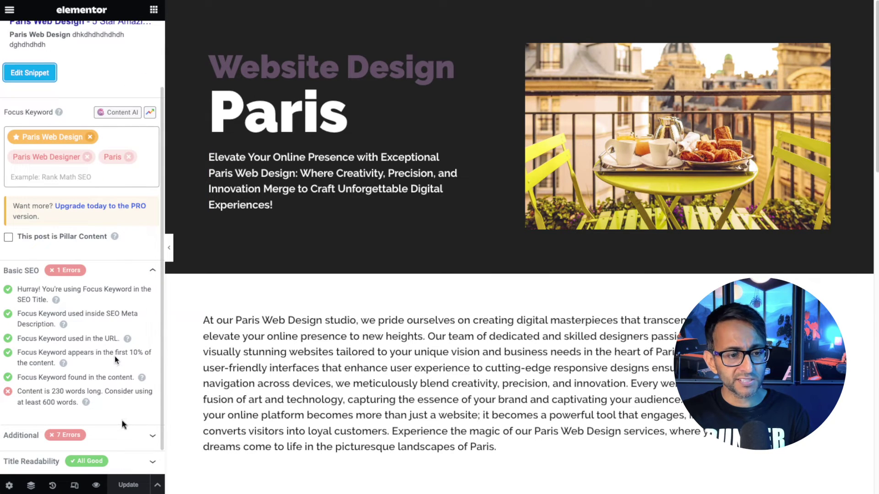
{"action": "scroll", "coordinate": [123, 416], "scroll_direction": "down", "scroll_amount": 1}
{"action": "left_click", "coordinate": [138, 404]}
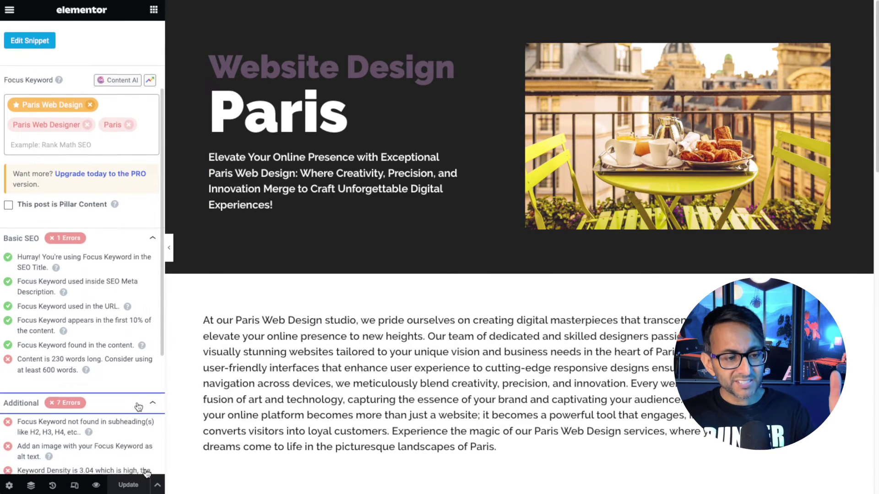
{"action": "scroll", "coordinate": [138, 406], "scroll_direction": "down", "scroll_amount": 5}
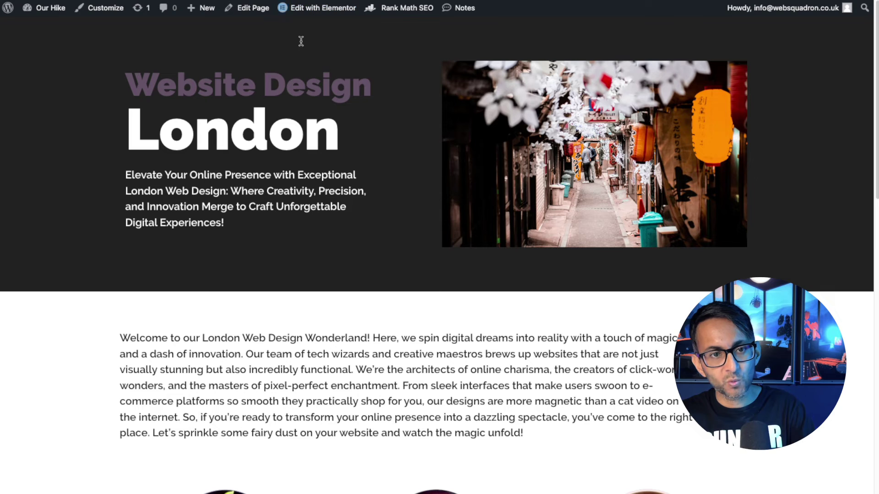
Back in All Pages, Quick Edit London Web Design and select its london-web-design slug.
{"action": "key", "text": "alt+Left"}
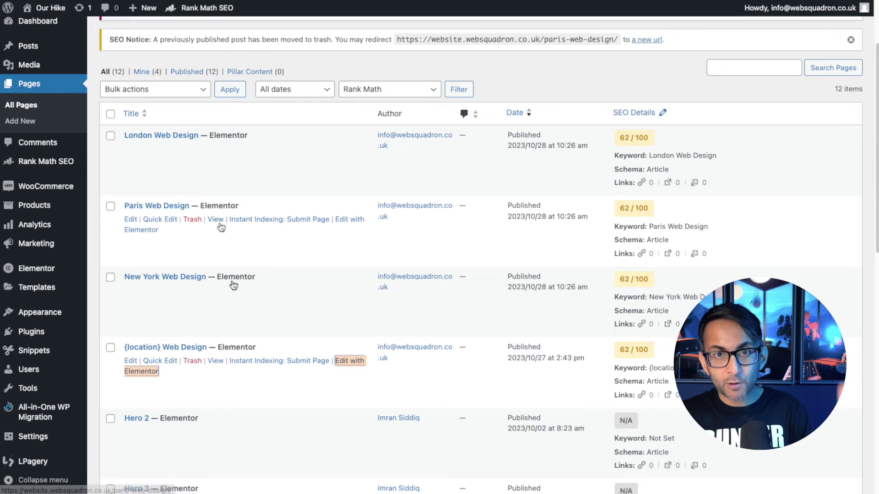
{"action": "left_click", "coordinate": [164, 149]}
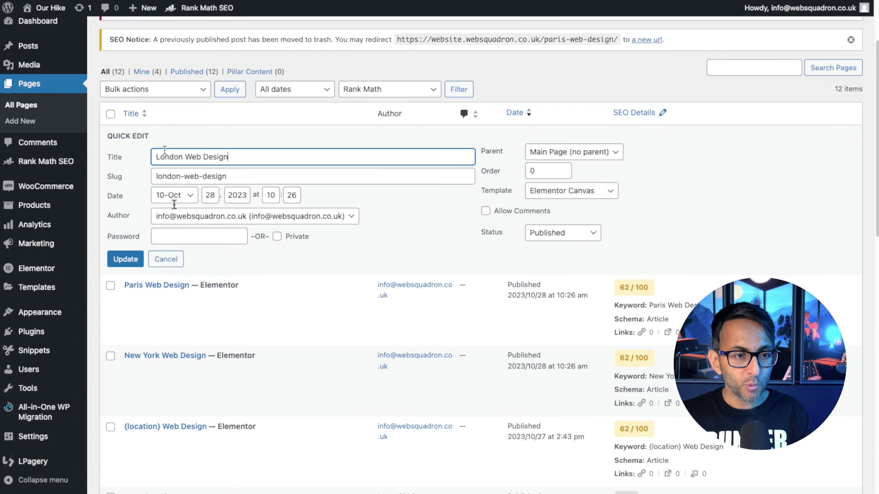
{"action": "left_click_drag", "start_coordinate": [226, 176], "coordinate": [155, 175]}
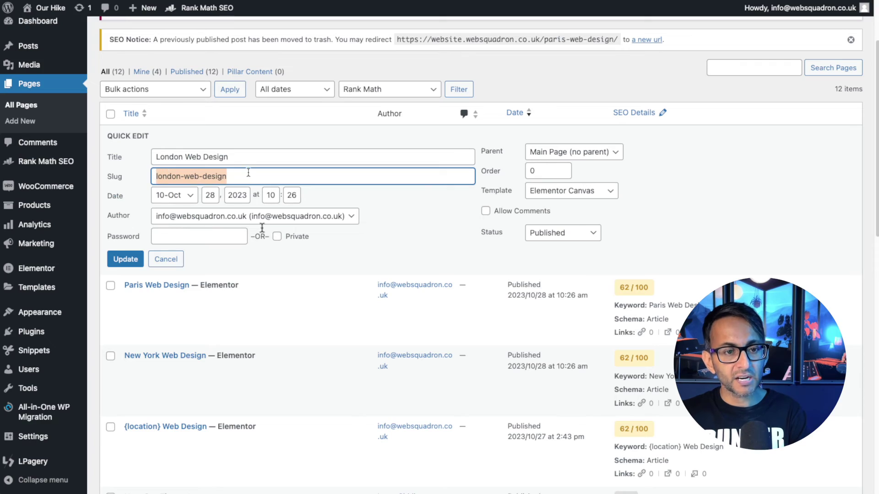